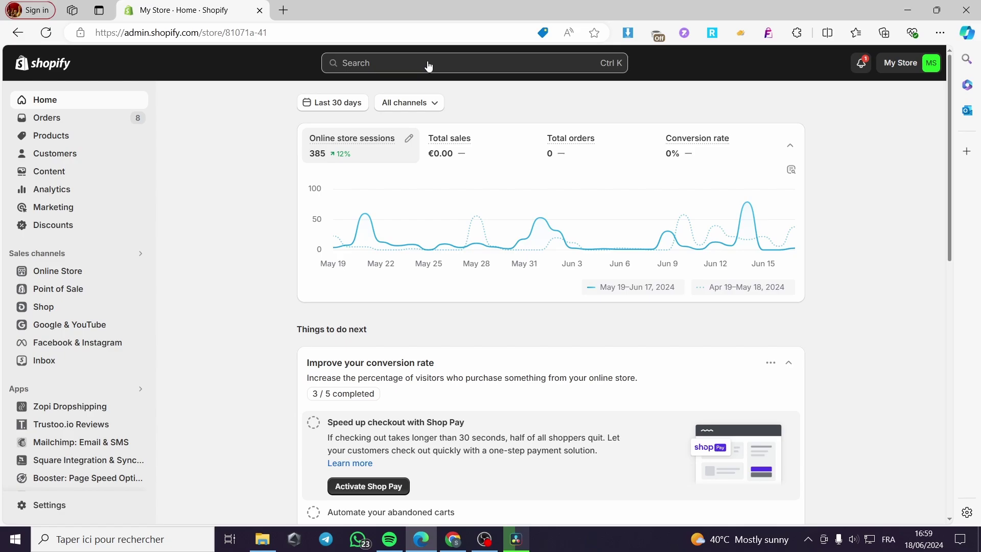
- Search the Shopify App Store for '17track' from the admin search bar
left_click(478, 67)
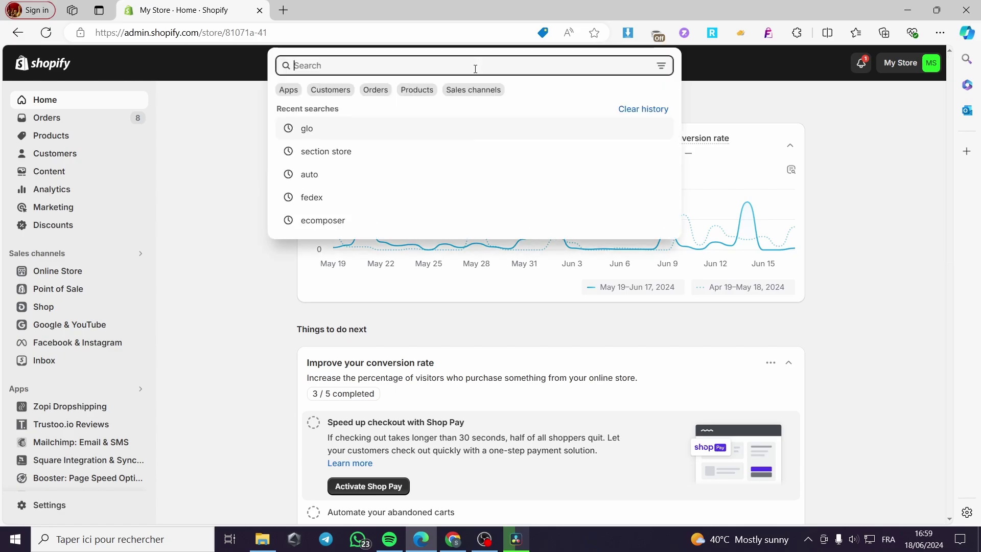
type("17t")
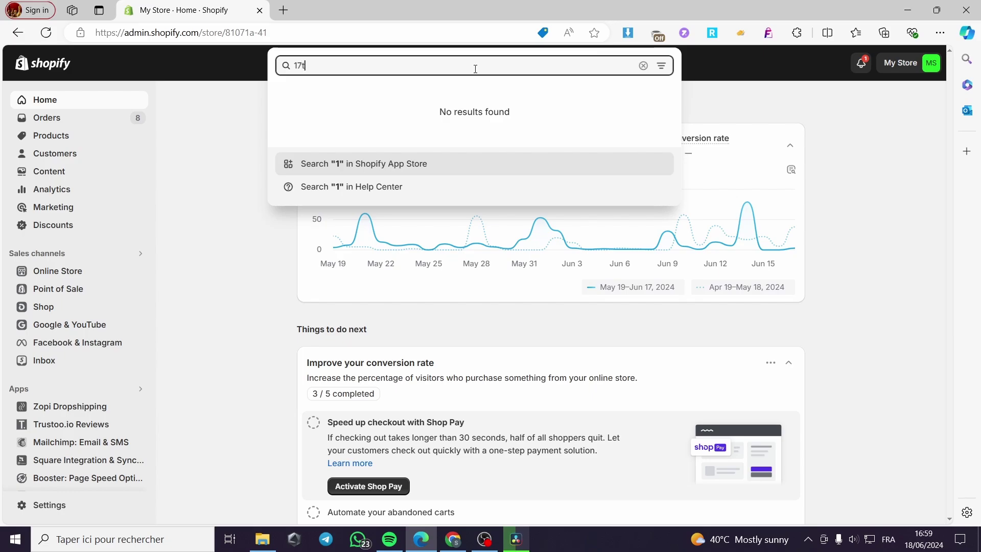
type("rack")
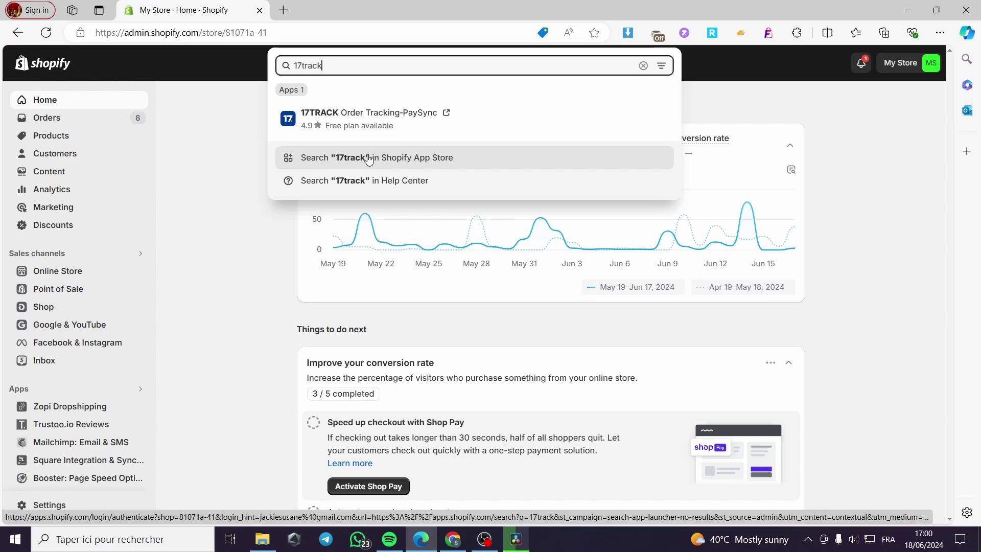
left_click(480, 160)
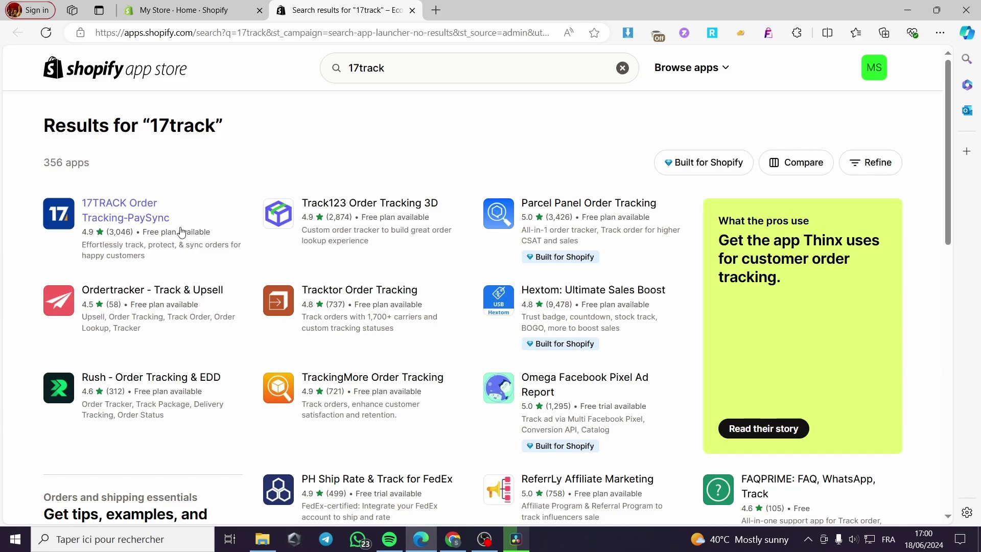
- Start installing 17TRACK Order Tracking-PaySync, closing the leftover tab and the 'Free up space' popup
left_click(119, 209)
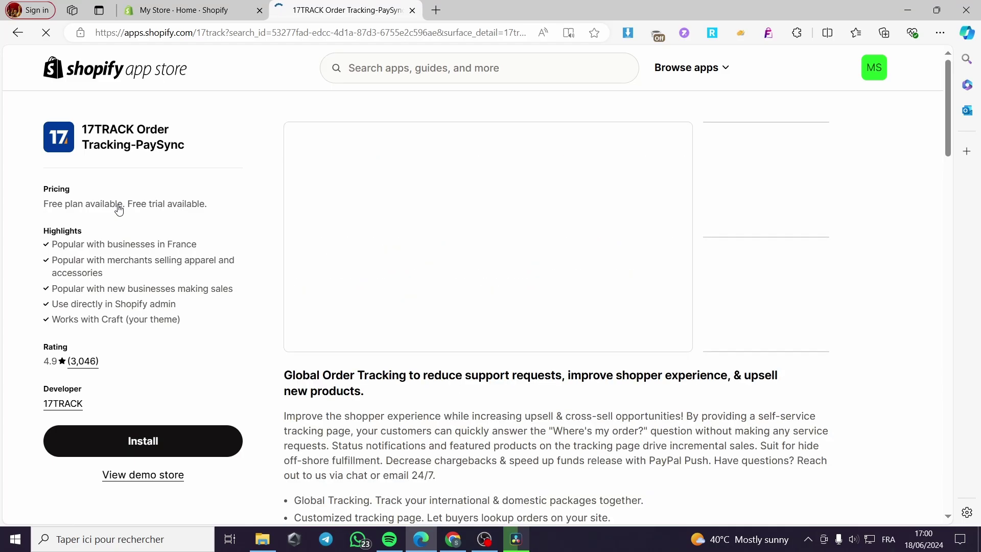
left_click(150, 447)
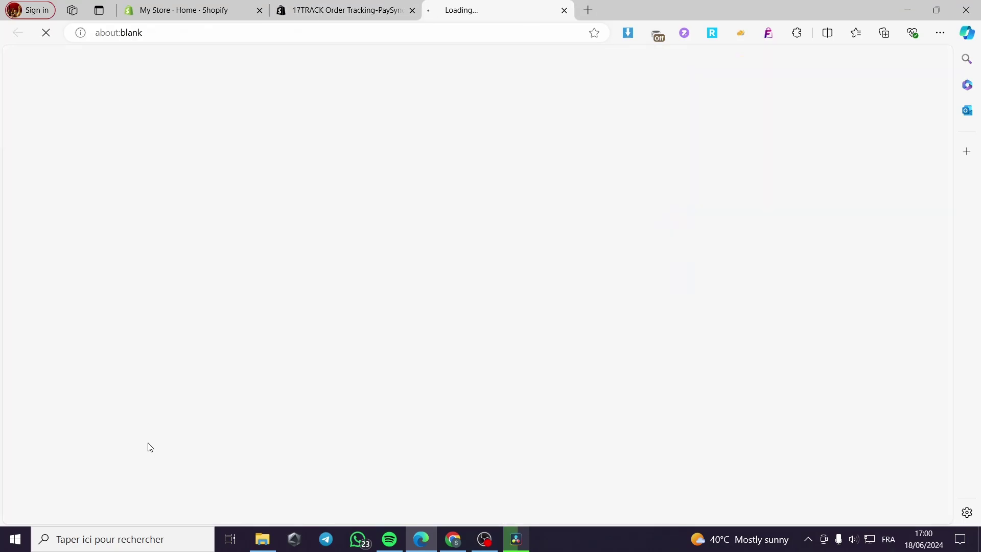
left_click(403, 14)
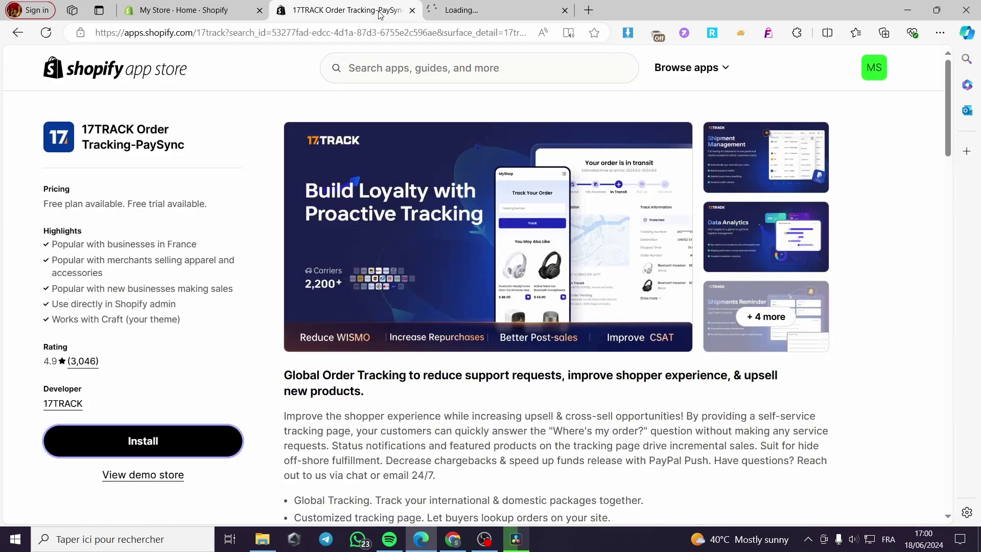
left_click(413, 10)
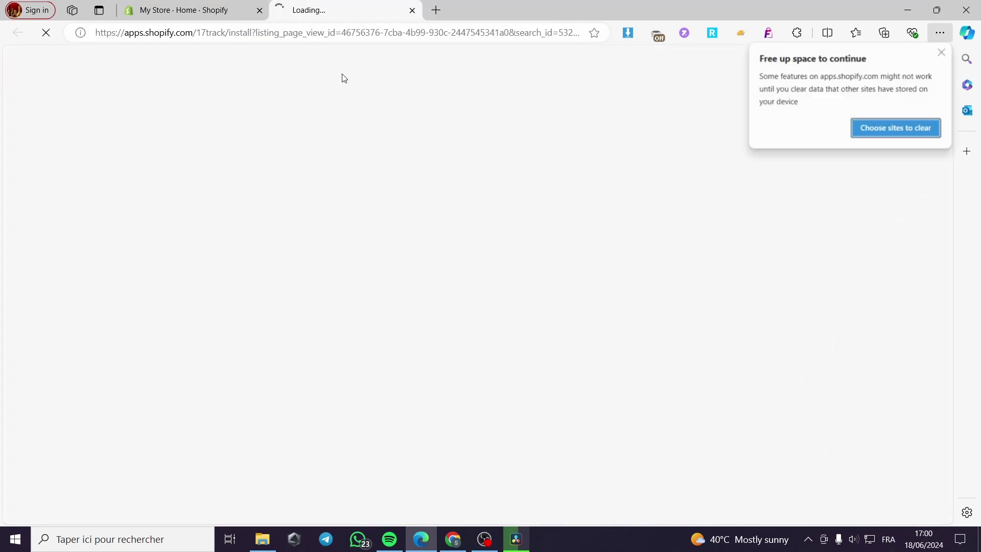
left_click(943, 52)
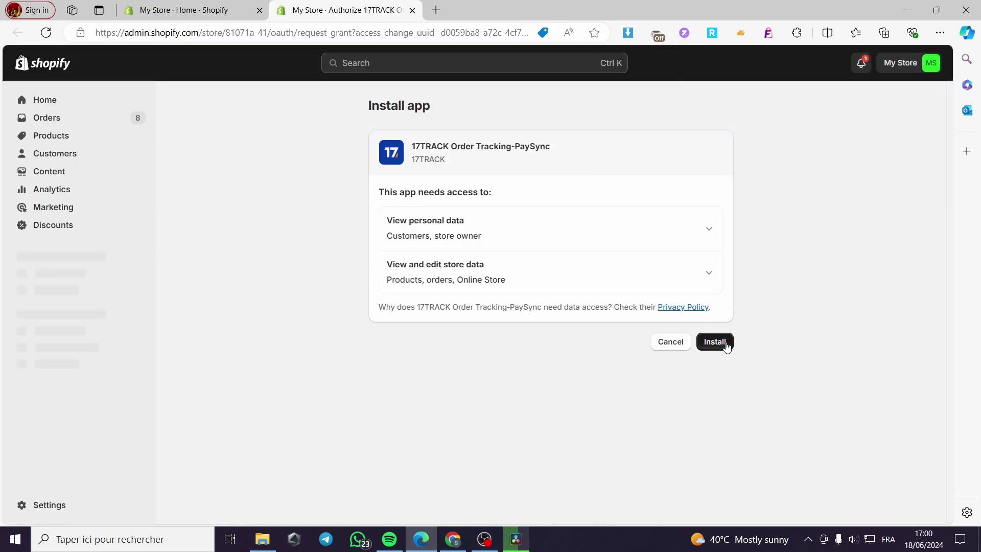
- Approve the requested store access for 17TRACK Order Tracking-PaySync and view its Welcome page
left_click(726, 345)
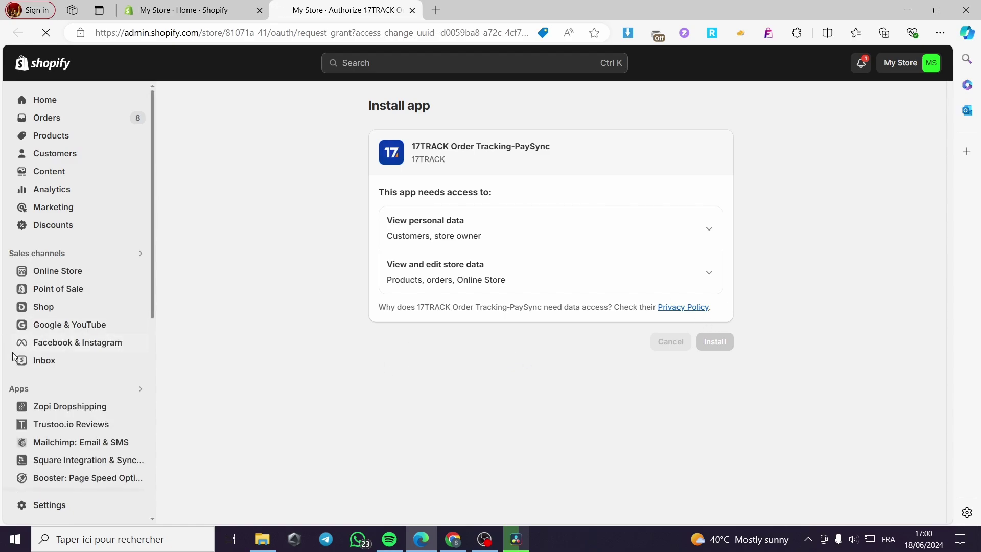
scroll(97, 414, "down", 3)
scroll(94, 423, "down", 2)
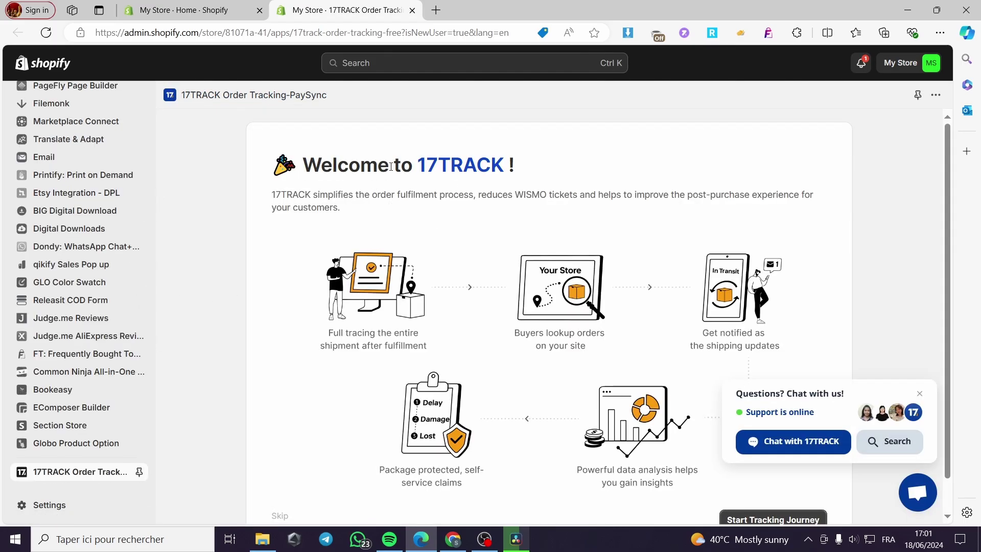
- Close the 'Questions? Chat with us!' popup and pin 17TRACK to the admin sidebar
left_click(919, 393)
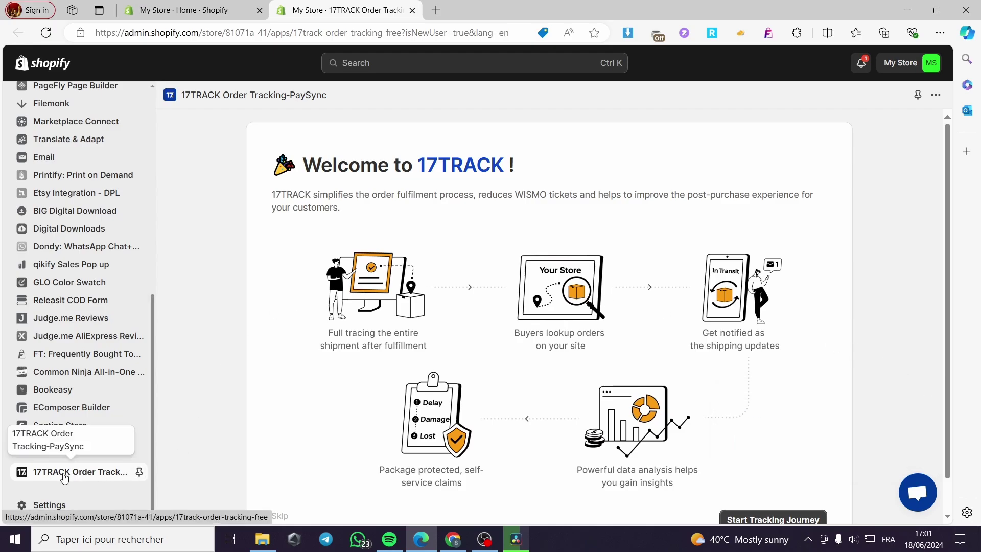
left_click(140, 472)
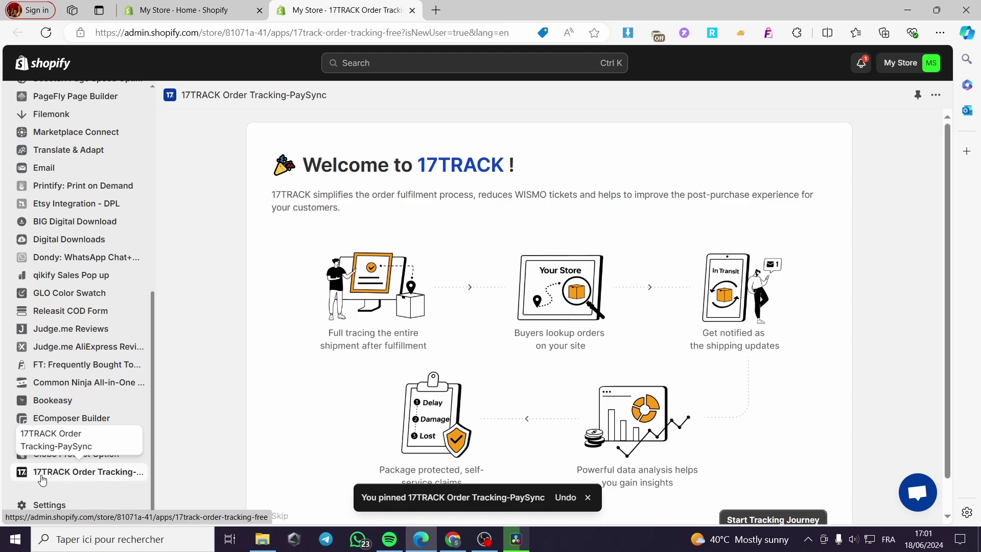
scroll(83, 433, "up", 5)
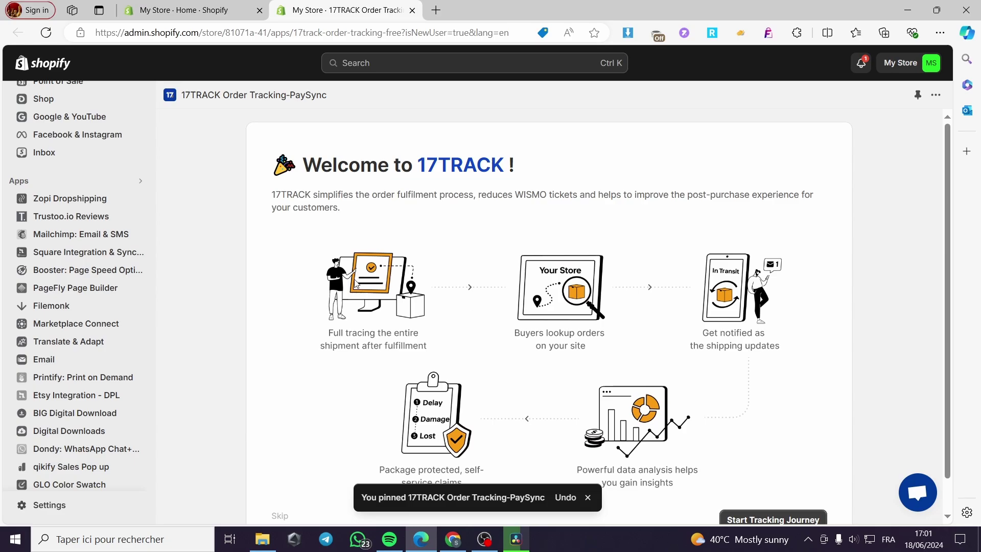
scroll(416, 278, "down", 1)
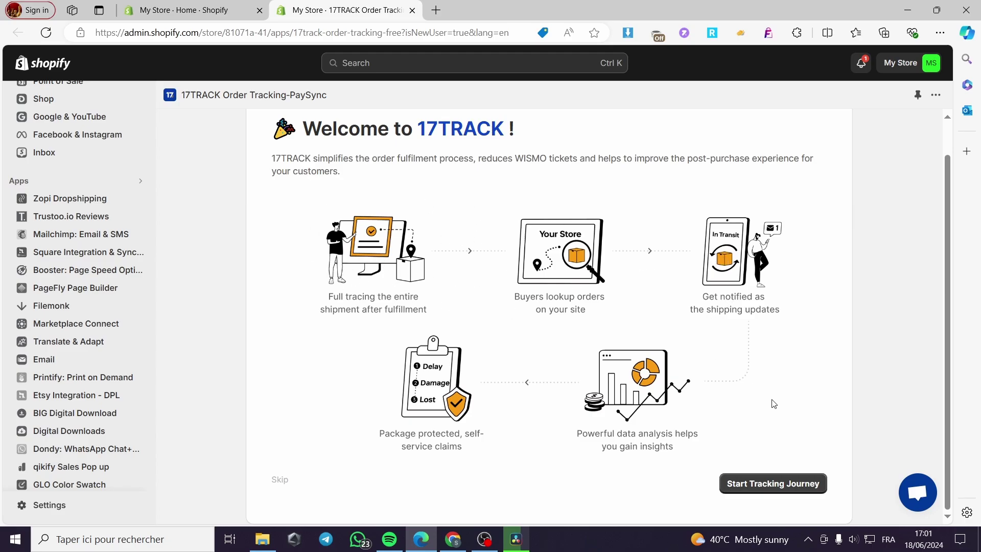
- Start the tracking journey and preview the store's tracking page with a demo tracking number
left_click(801, 491)
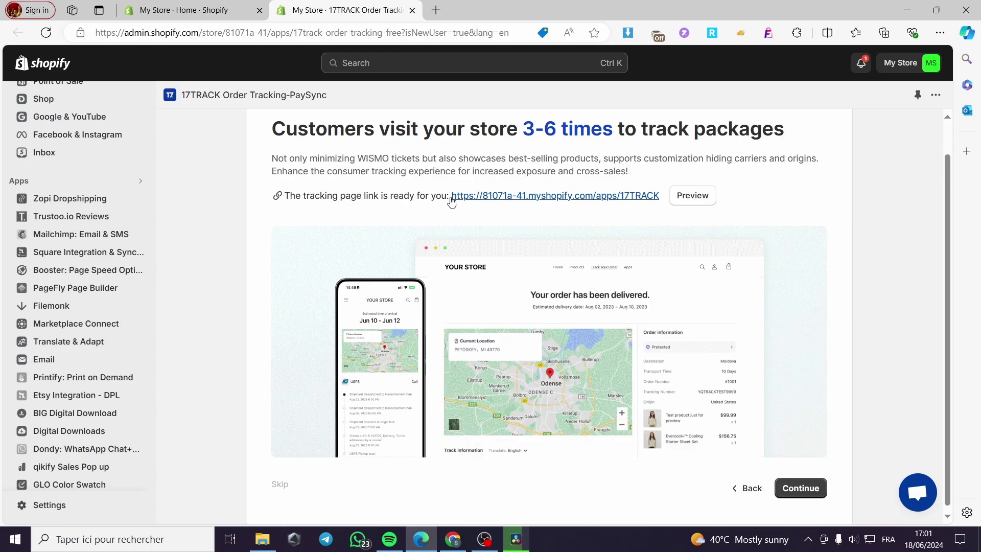
left_click(693, 197)
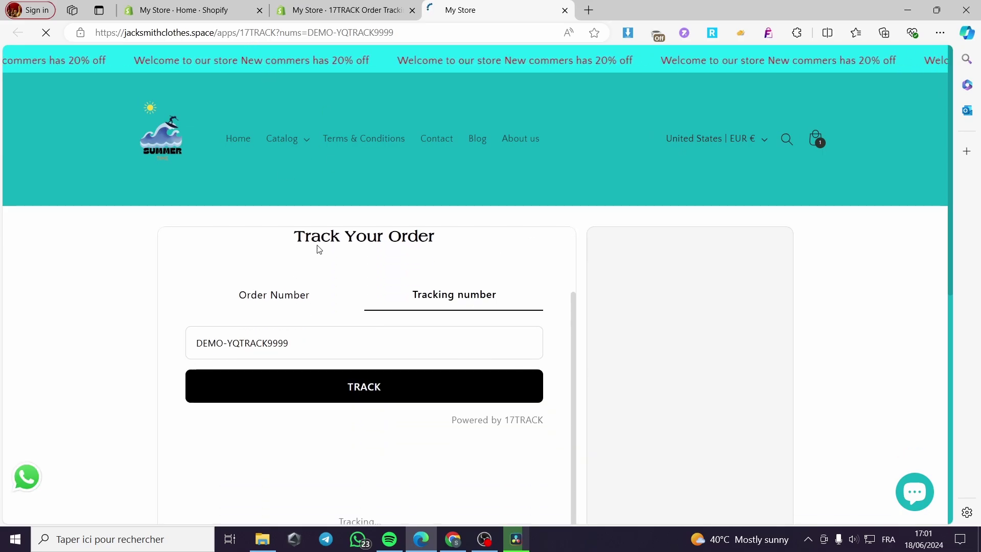
scroll(385, 366, "up", 6)
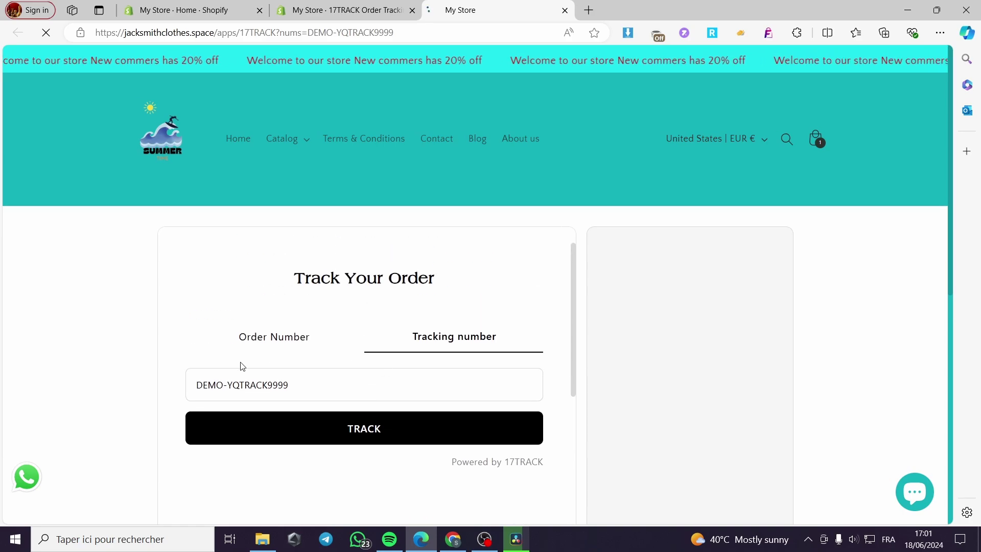
left_click(273, 352)
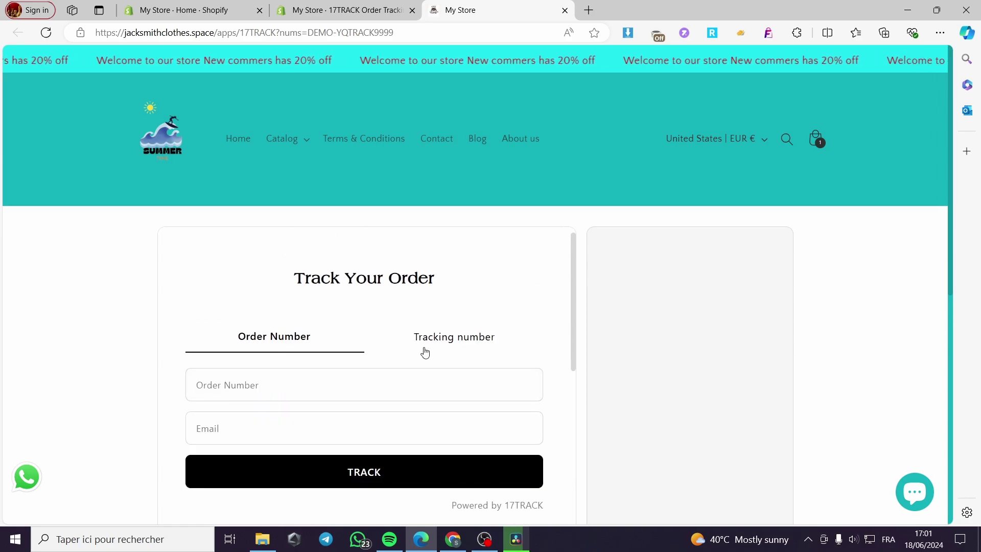
left_click(447, 347)
scroll(446, 332, "down", 1)
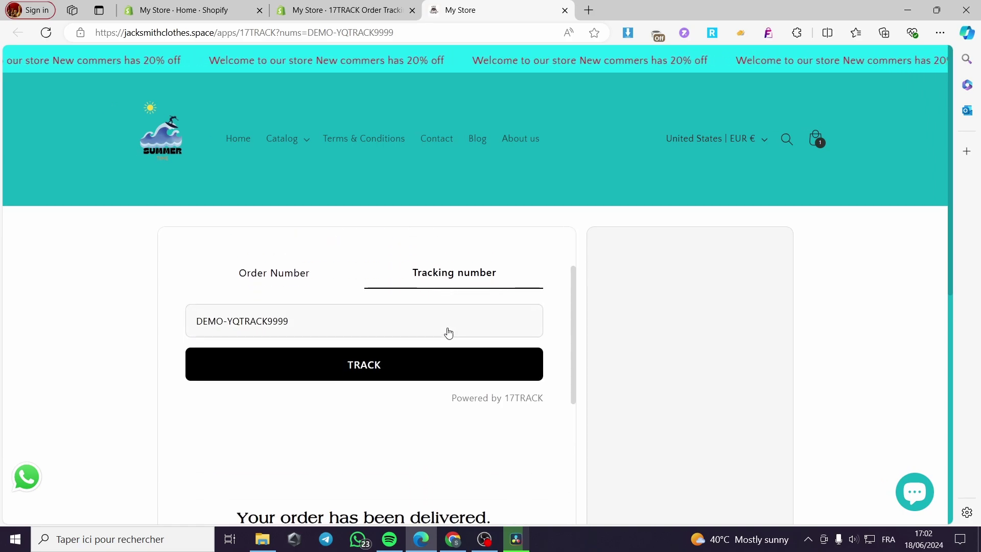
left_click(202, 320)
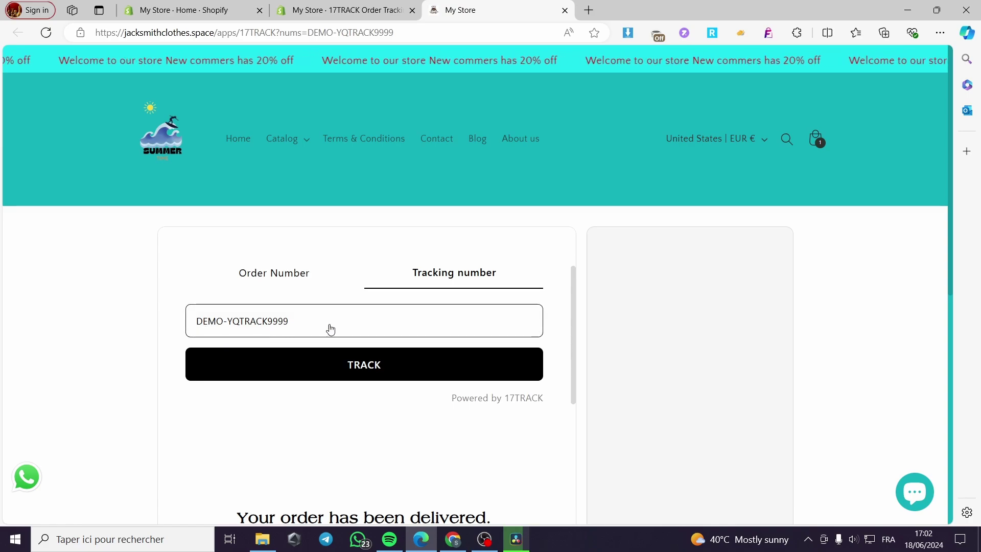
scroll(358, 322, "down", 1)
scroll(330, 328, "down", 2)
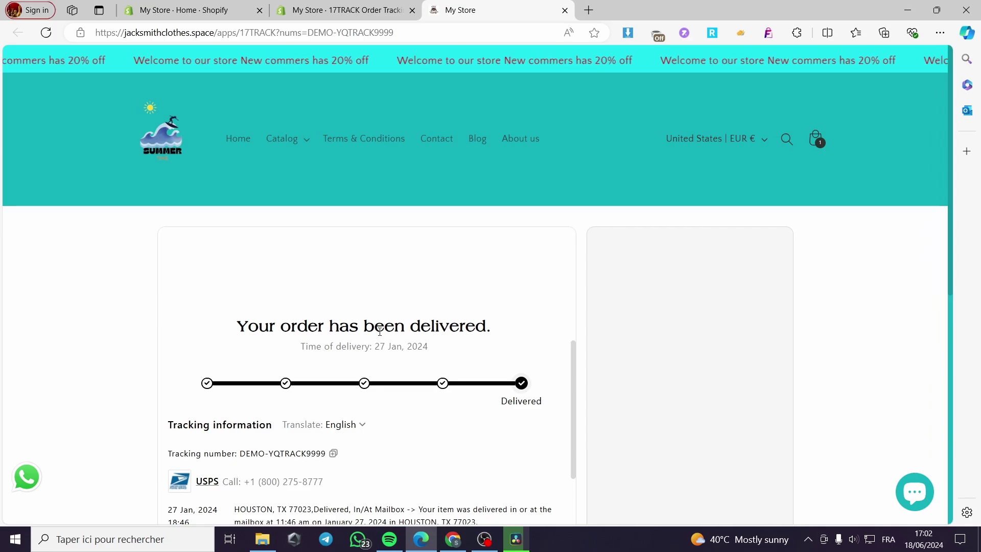
scroll(449, 332, "down", 1)
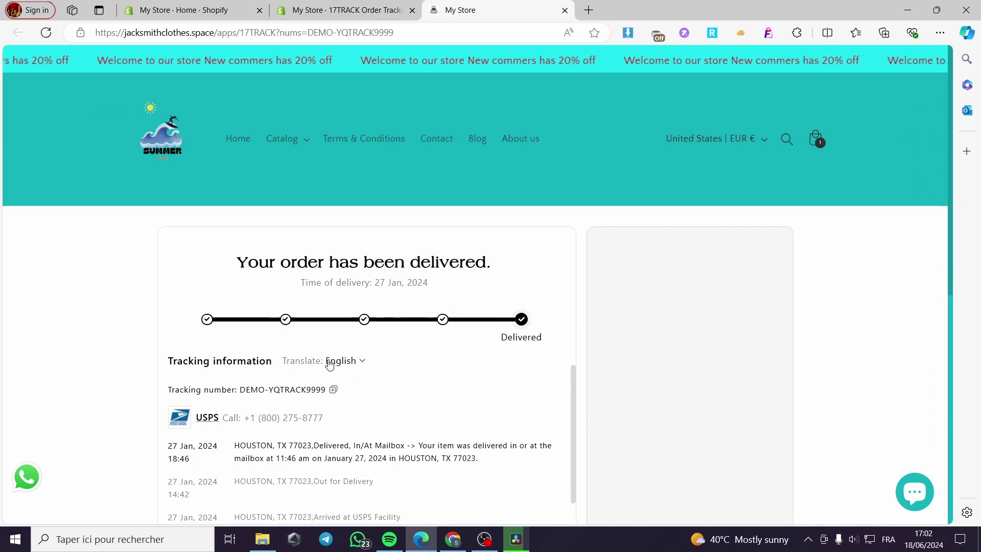
scroll(267, 352, "down", 1)
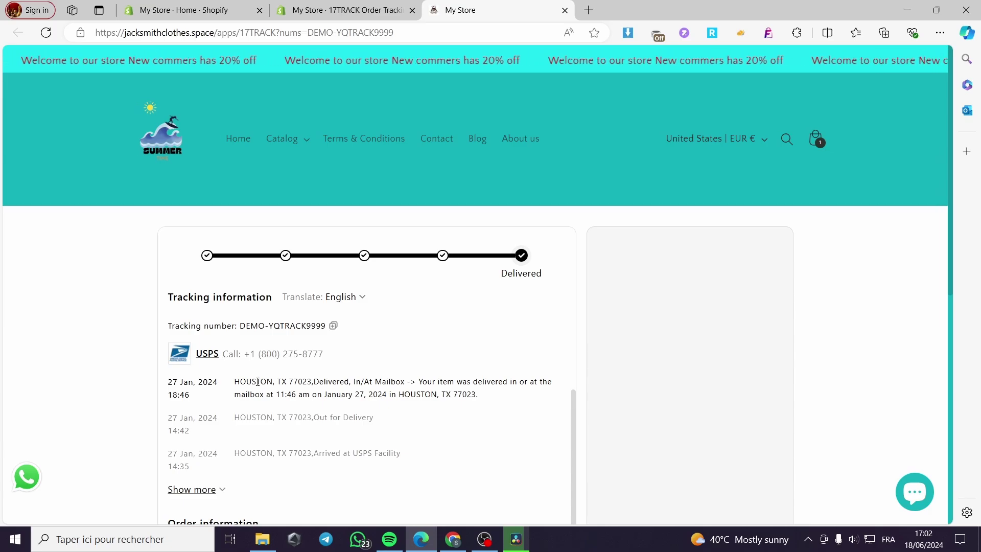
left_click_drag(330, 360, 221, 356)
left_click(321, 356)
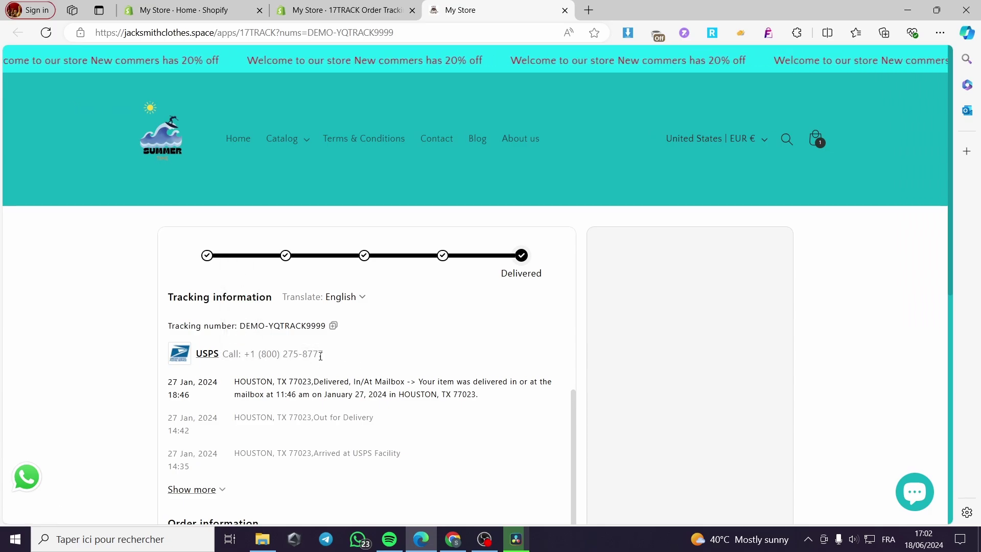
scroll(307, 380, "down", 3)
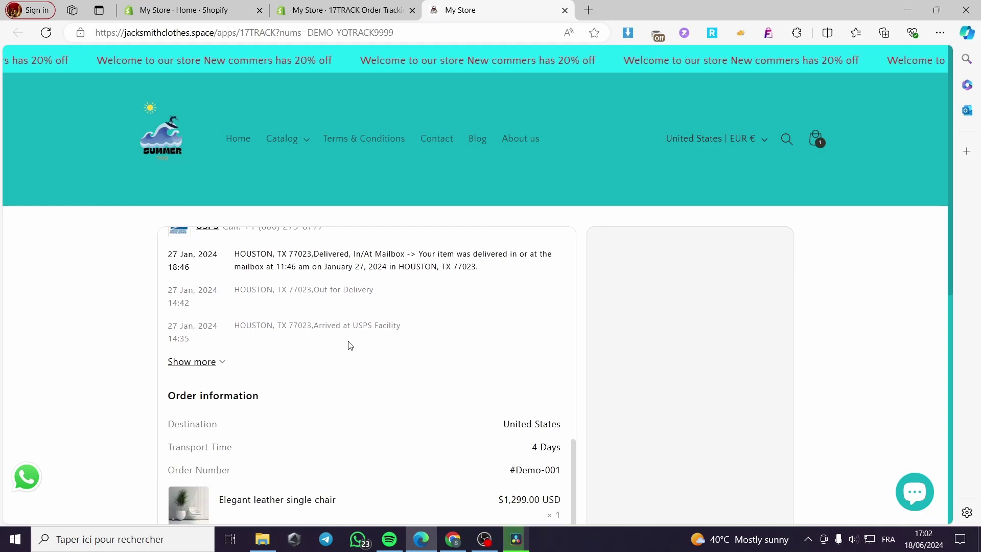
scroll(236, 351, "up", 1)
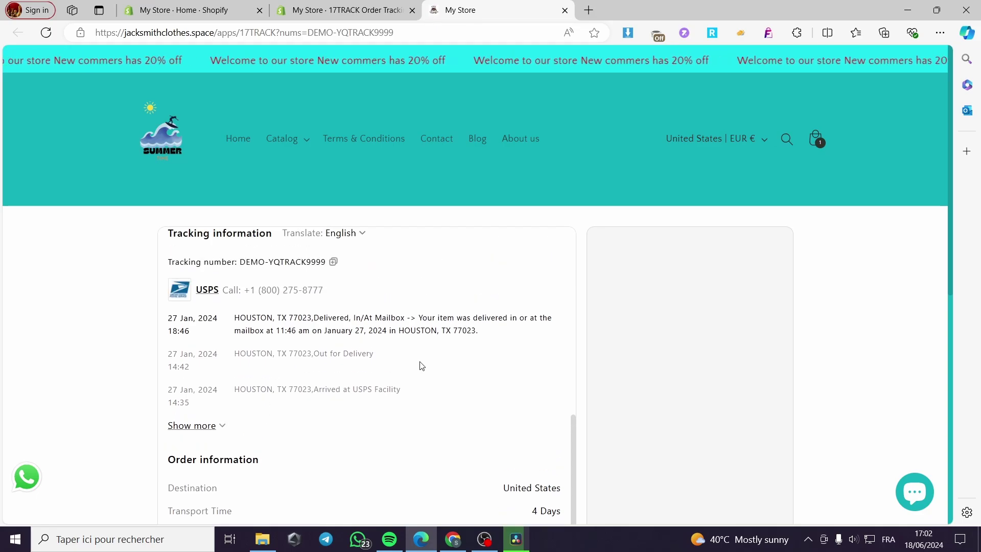
scroll(444, 351, "down", 1)
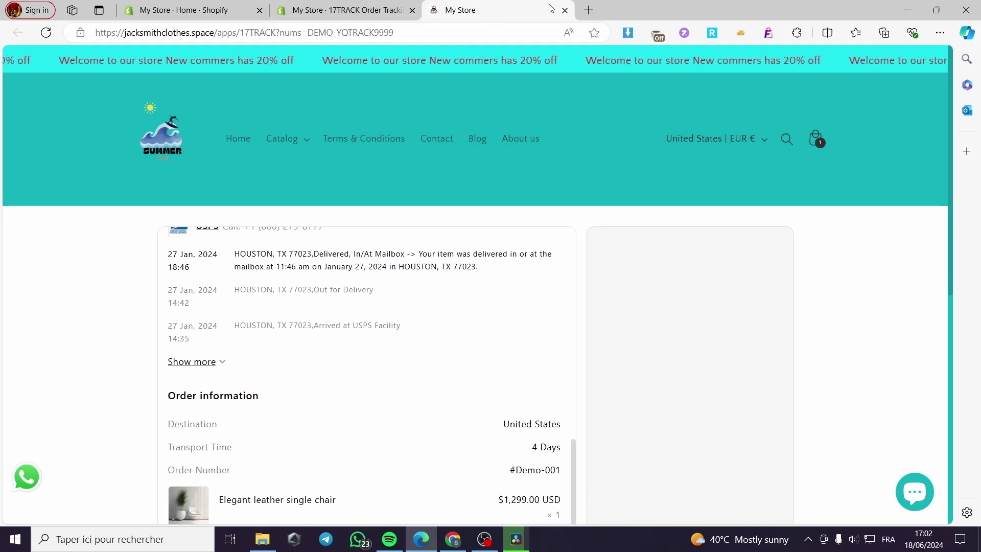
- Close the storefront tab and continue through the onboarding steps to the 17TRACK dashboard
left_click(565, 10)
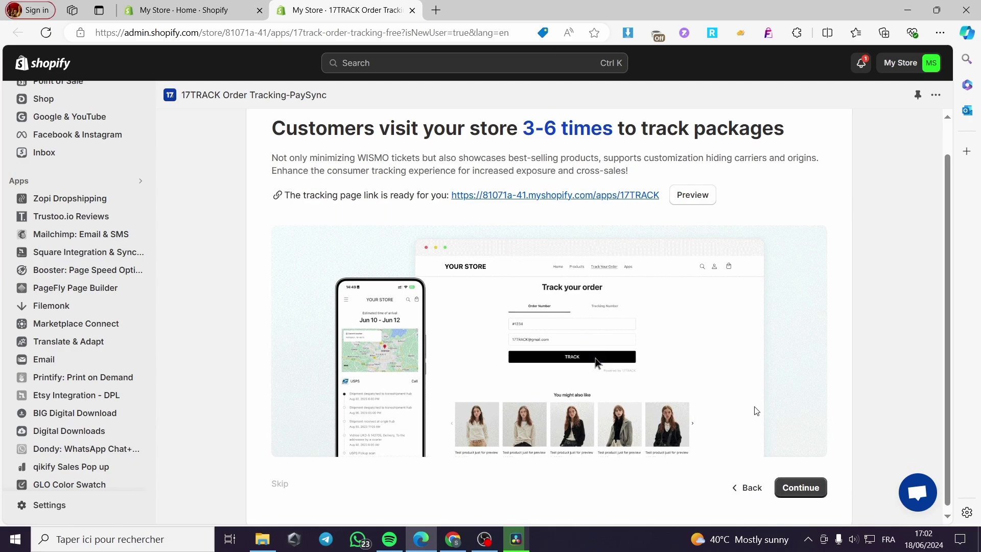
left_click(800, 483)
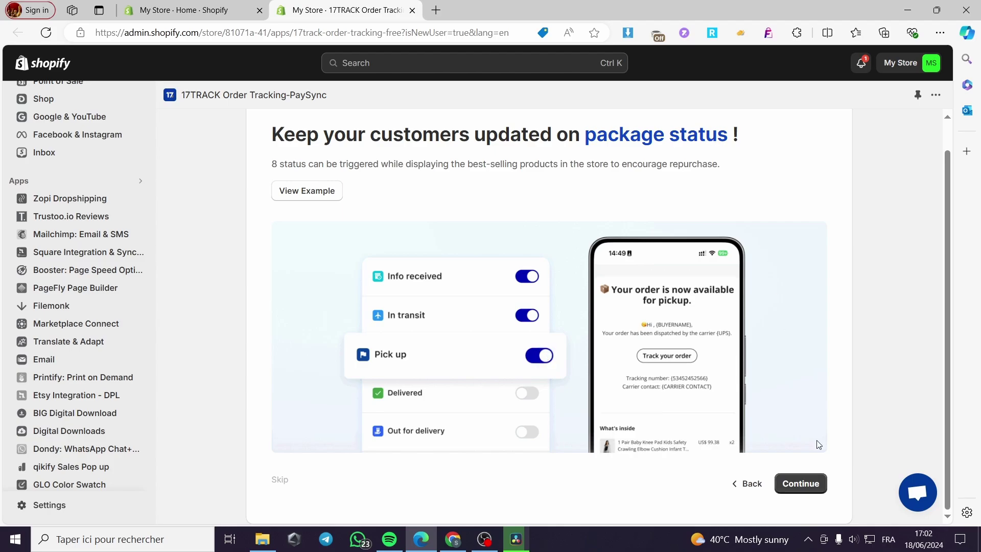
left_click(807, 485)
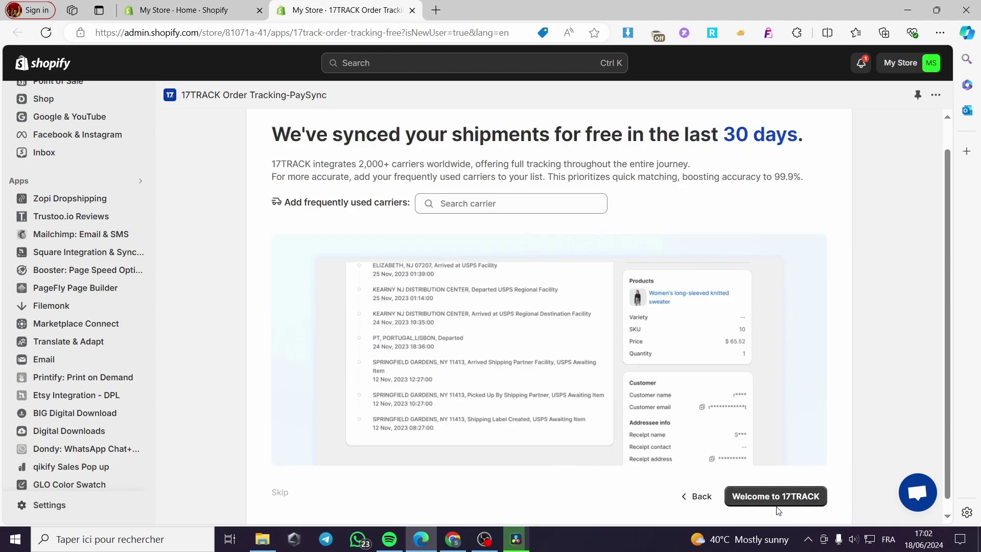
left_click(789, 503)
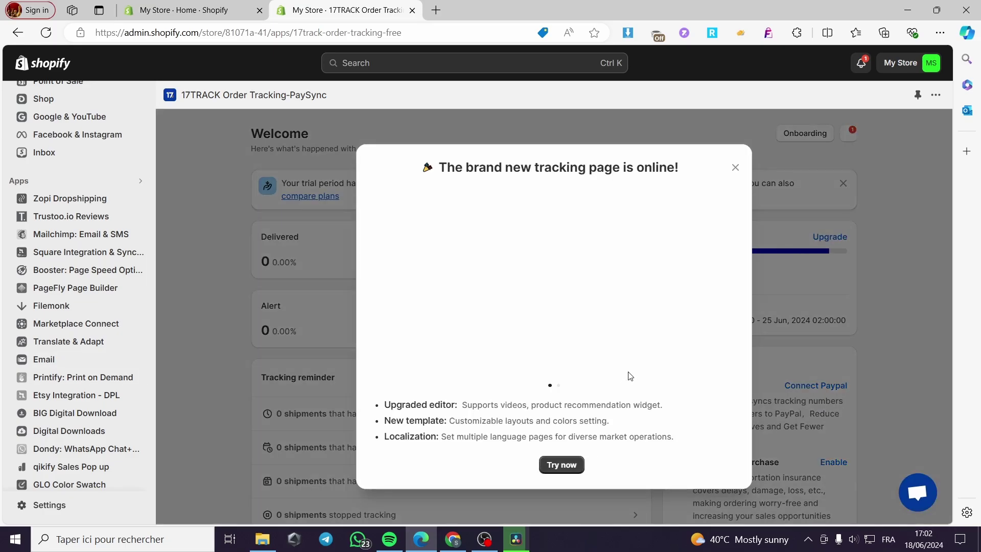
- Dismiss the new tracking page announcement and go through Shipments to the Tracking Page section
left_click(735, 167)
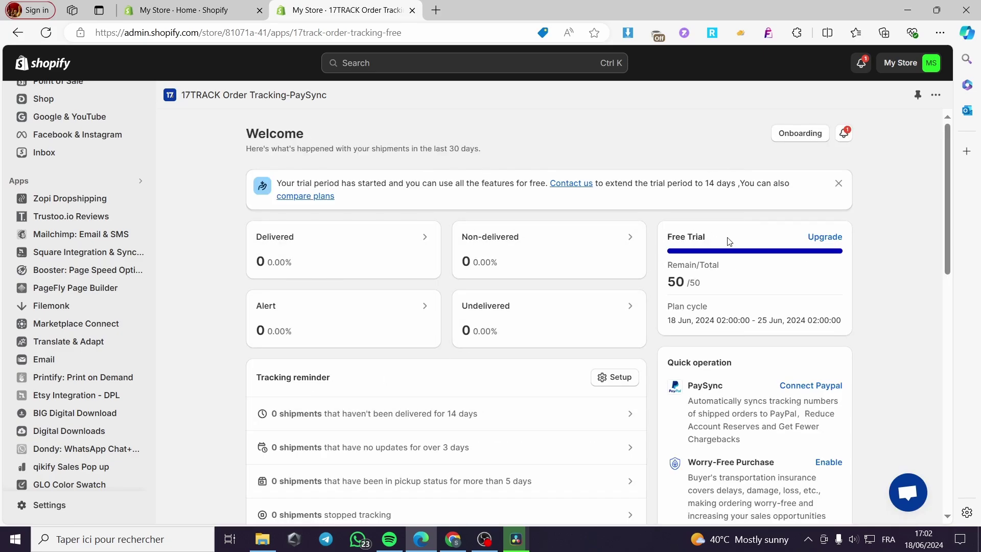
scroll(403, 256, "down", 6)
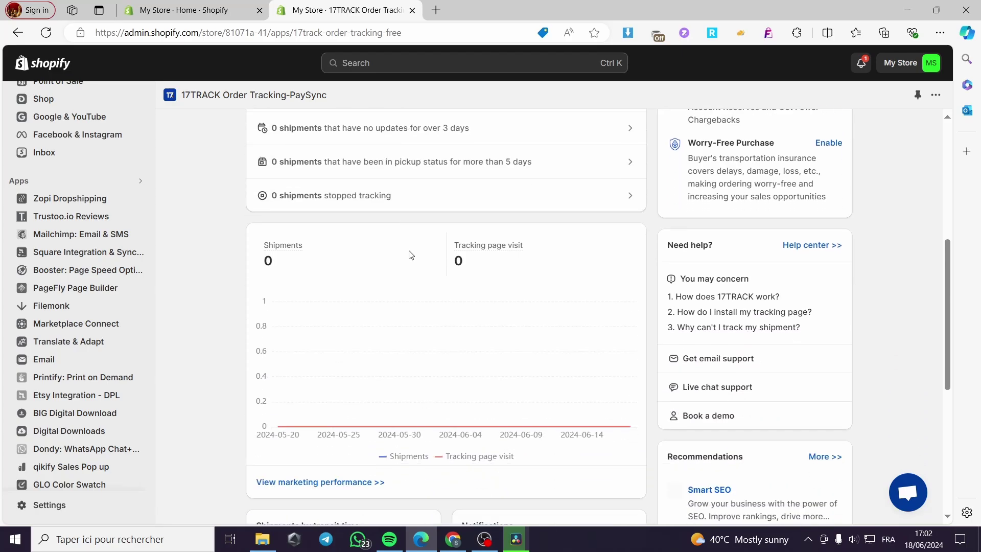
scroll(129, 356, "down", 1)
scroll(129, 356, "down", 5)
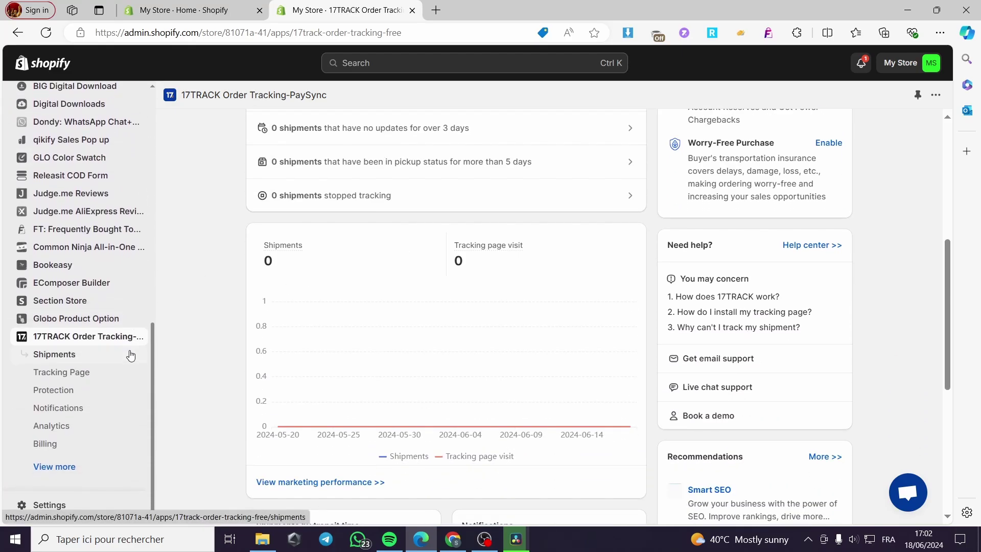
left_click(64, 359)
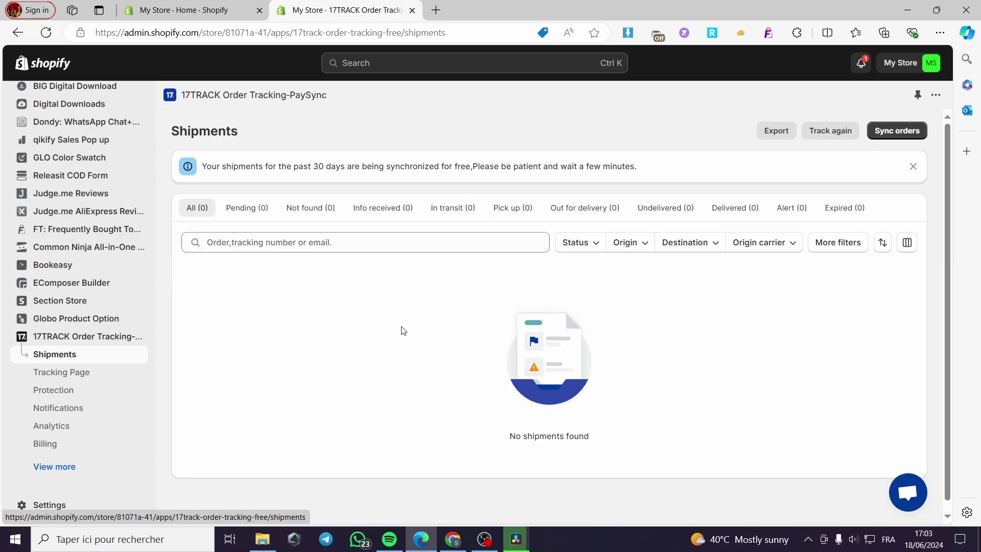
left_click(79, 373)
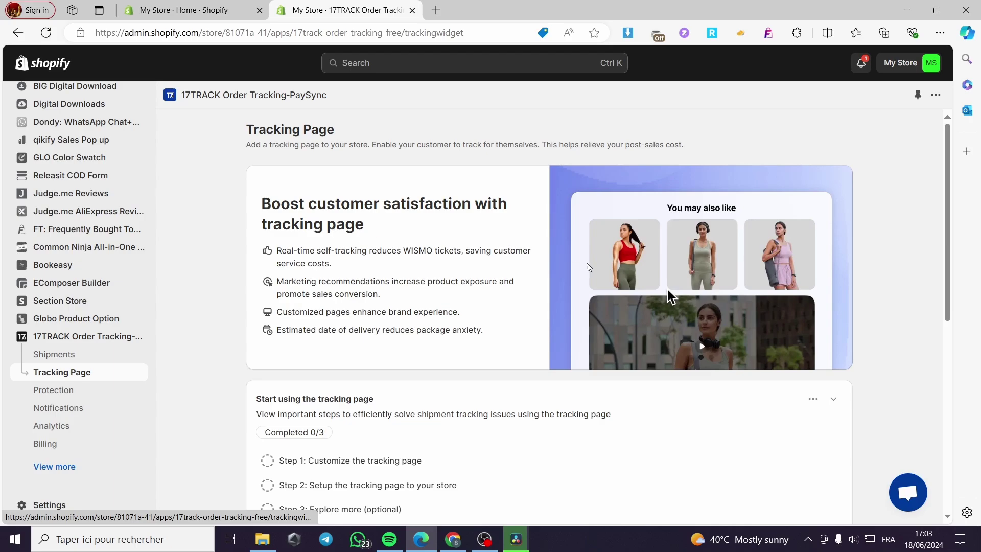
- Expand 'Step 1: Customize the tracking page' and launch the tracking page editor
scroll(332, 232, "down", 3)
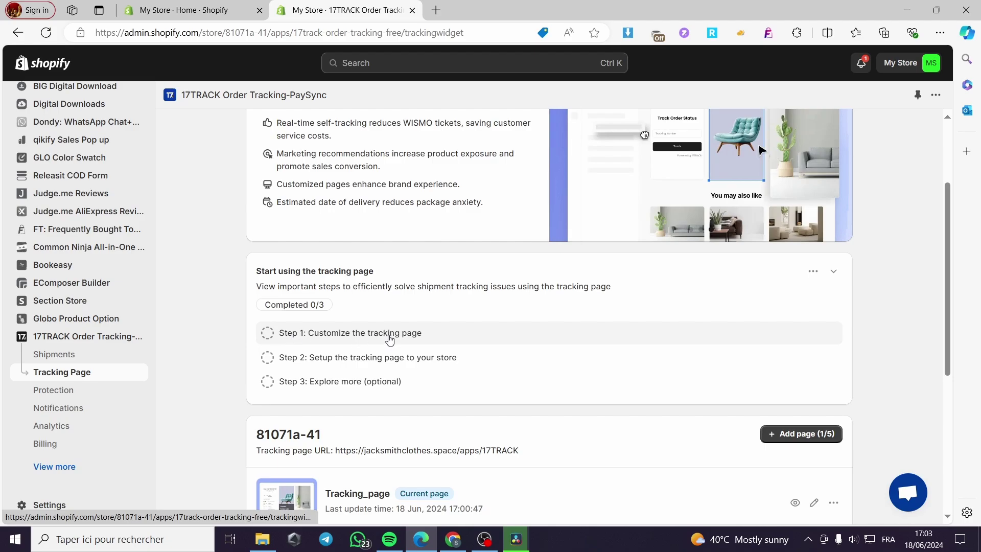
left_click(454, 339)
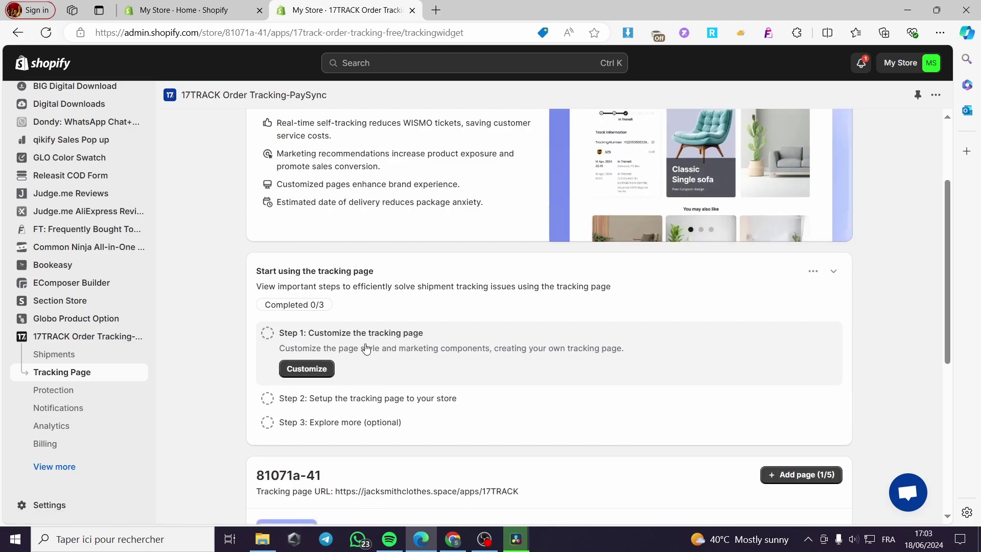
left_click(318, 370)
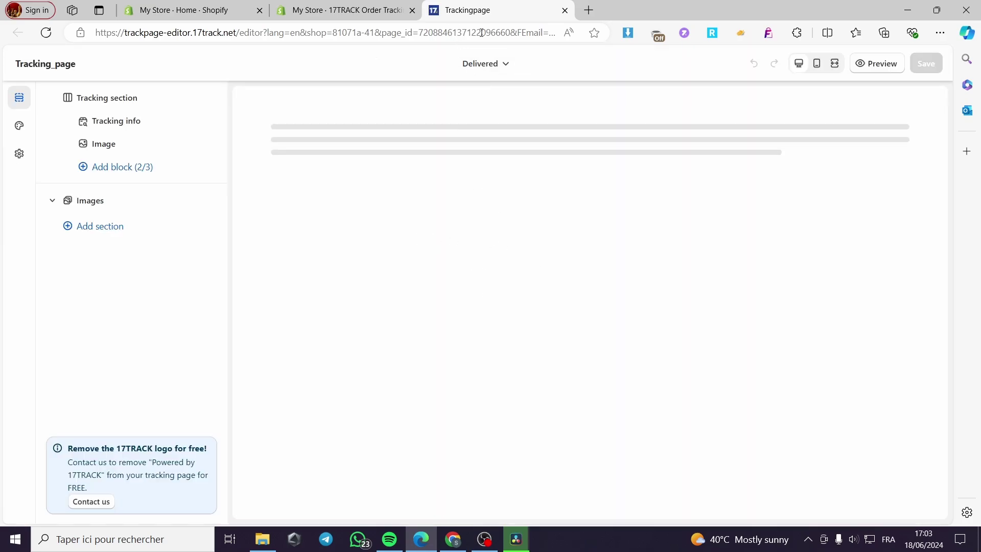
- In Tracking info, adjust lookup options: keep order-number lookup on and turn off phone-number lookup
scroll(580, 368, "down", 5)
scroll(576, 416, "up", 4)
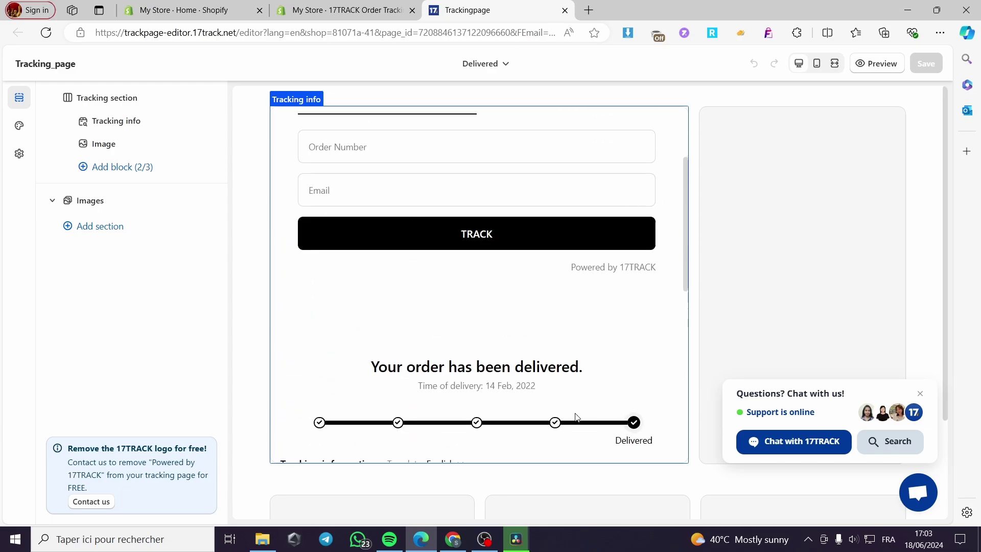
scroll(575, 418, "up", 3)
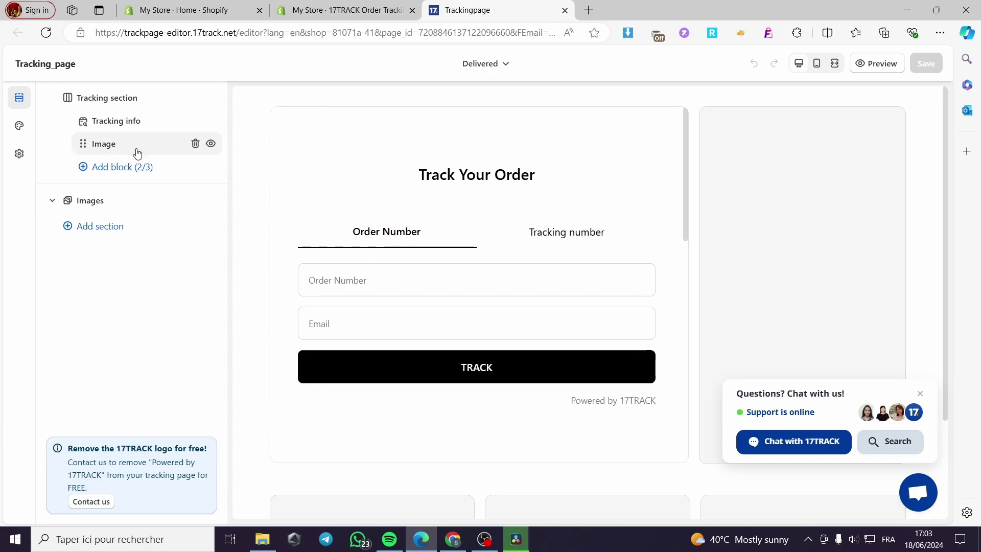
left_click(128, 123)
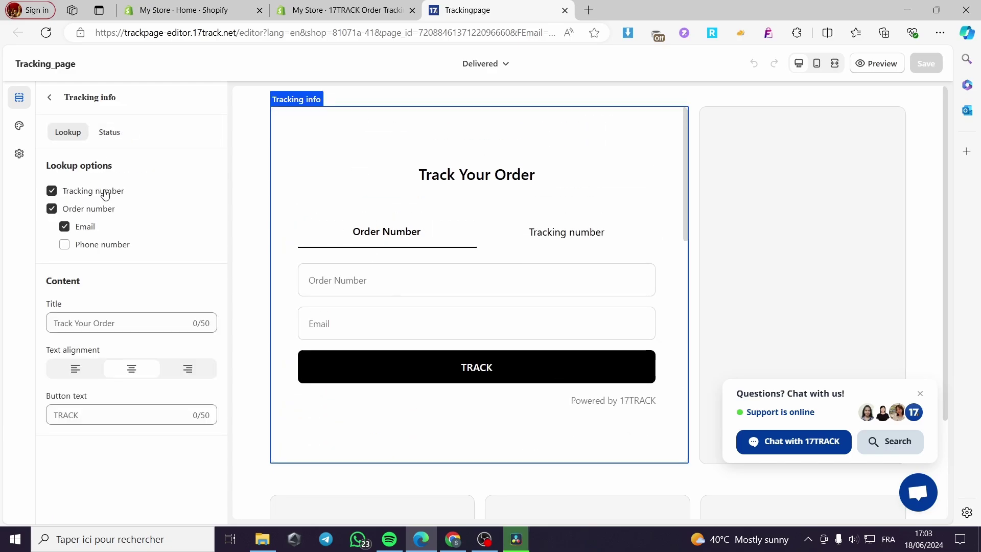
left_click(51, 192)
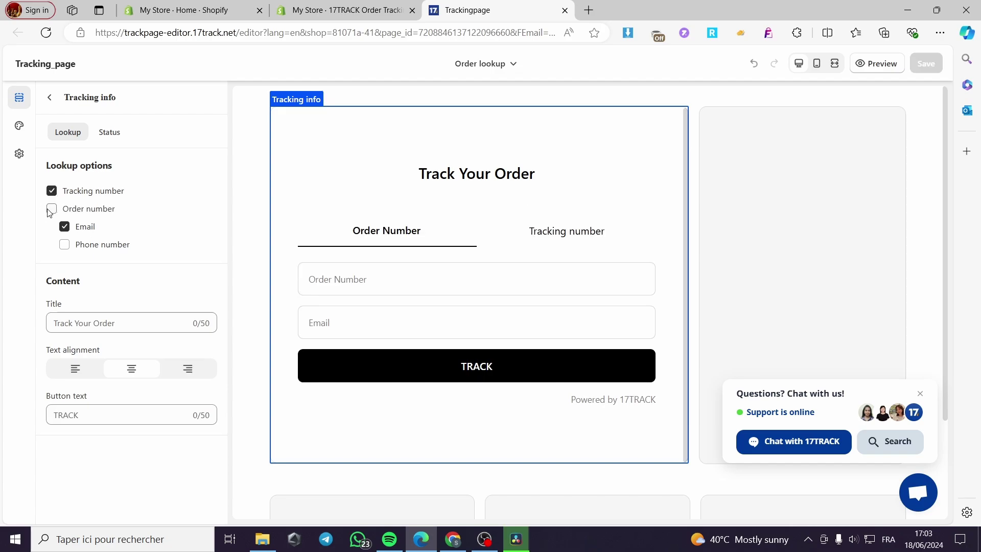
left_click(51, 209)
left_click(51, 209)
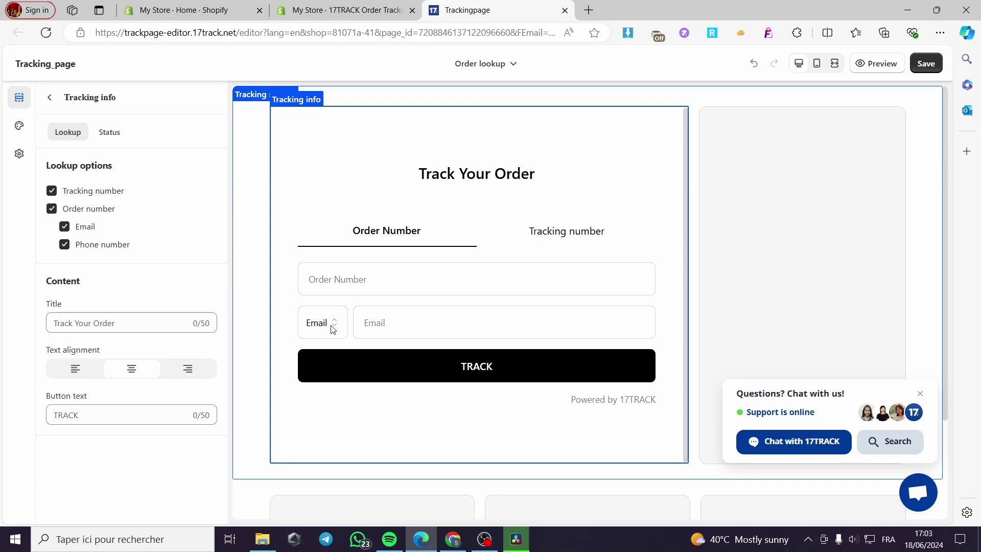
left_click(65, 245)
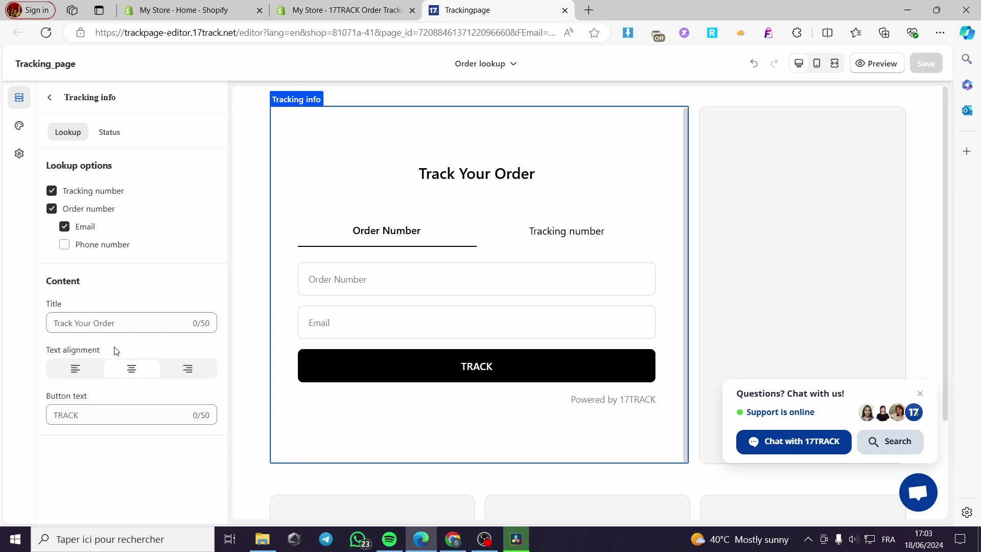
- Edit the tracking page title field and switch to the Status settings
left_click(134, 322)
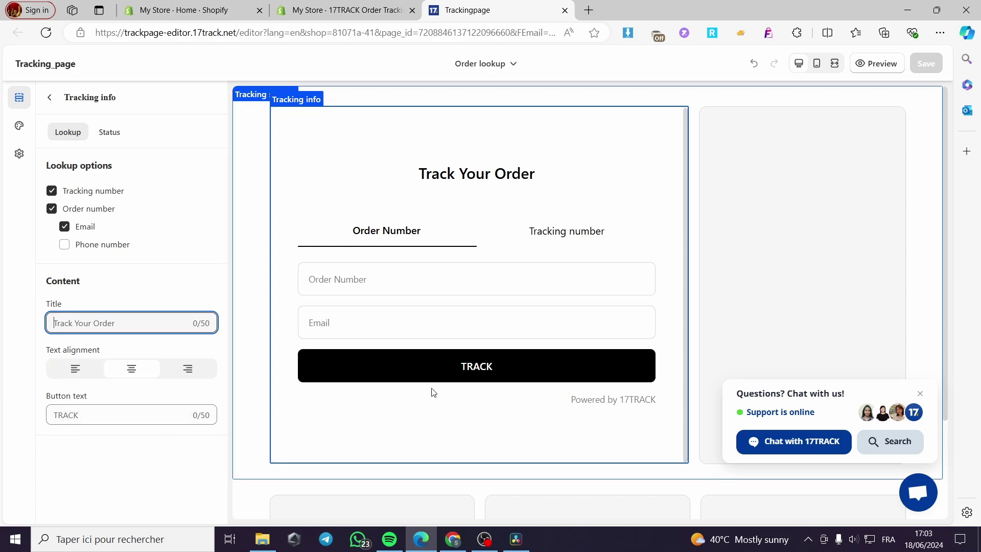
scroll(458, 378, "down", 3)
scroll(458, 378, "up", 3)
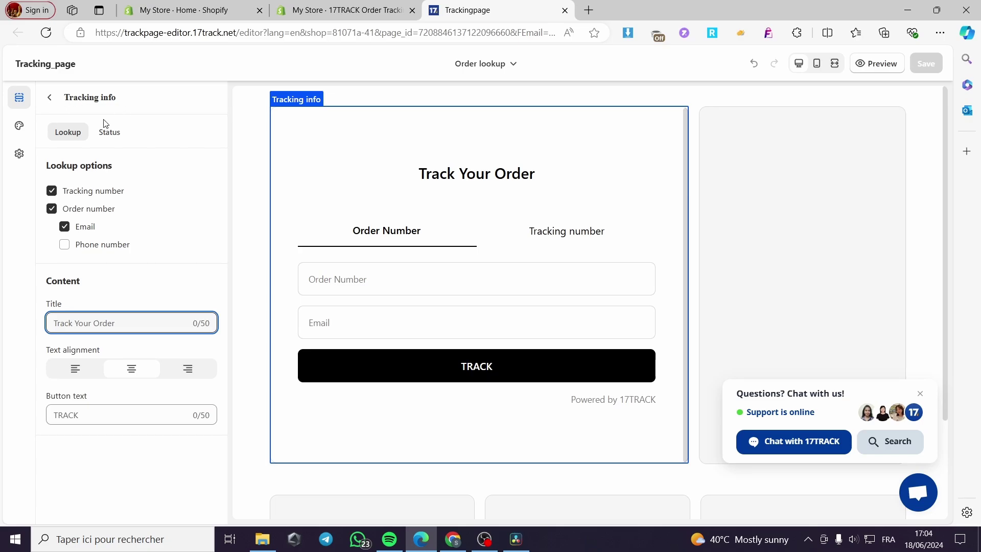
left_click(117, 138)
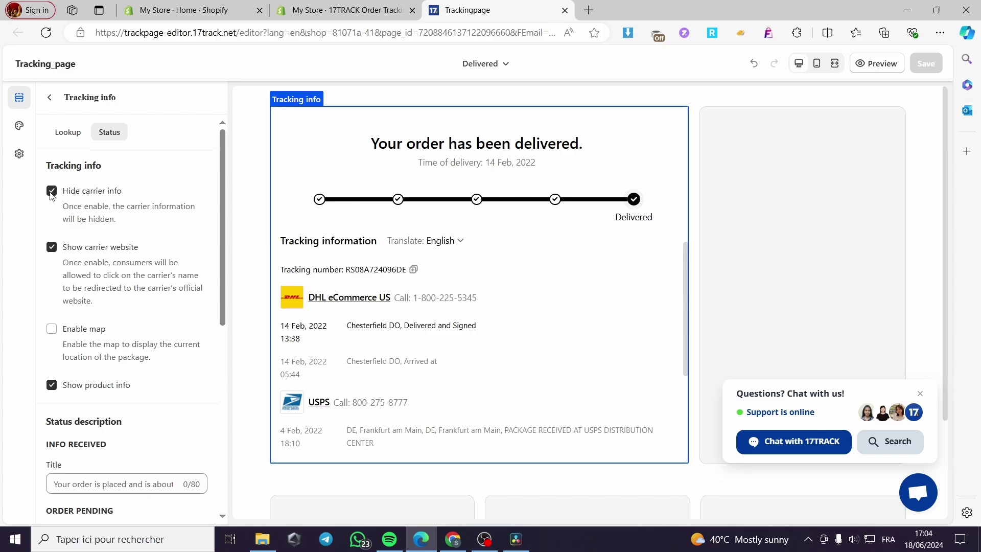
- Uncheck Hide carrier info and check Enable map in Status, then return to the sections list
left_click(51, 191)
left_click(52, 330)
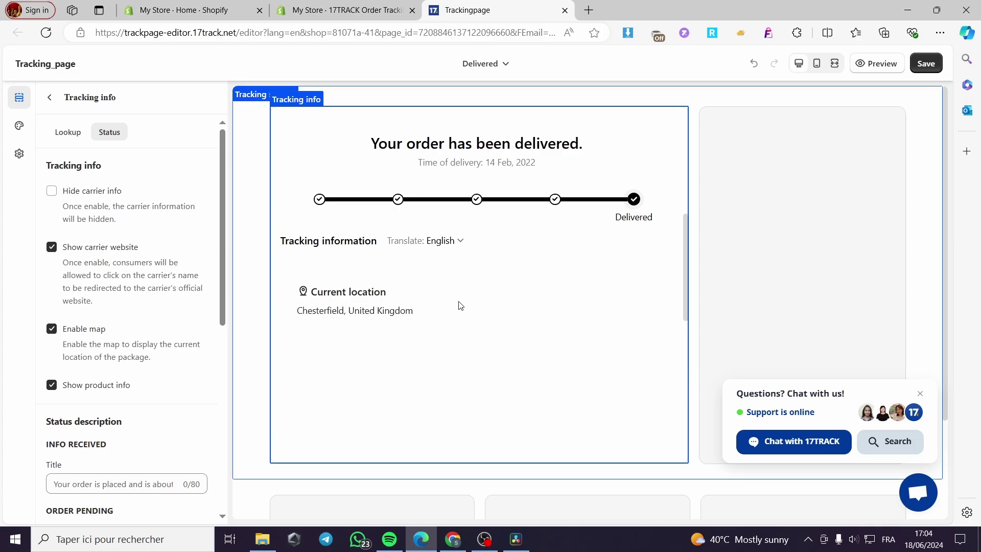
scroll(383, 294, "down", 3)
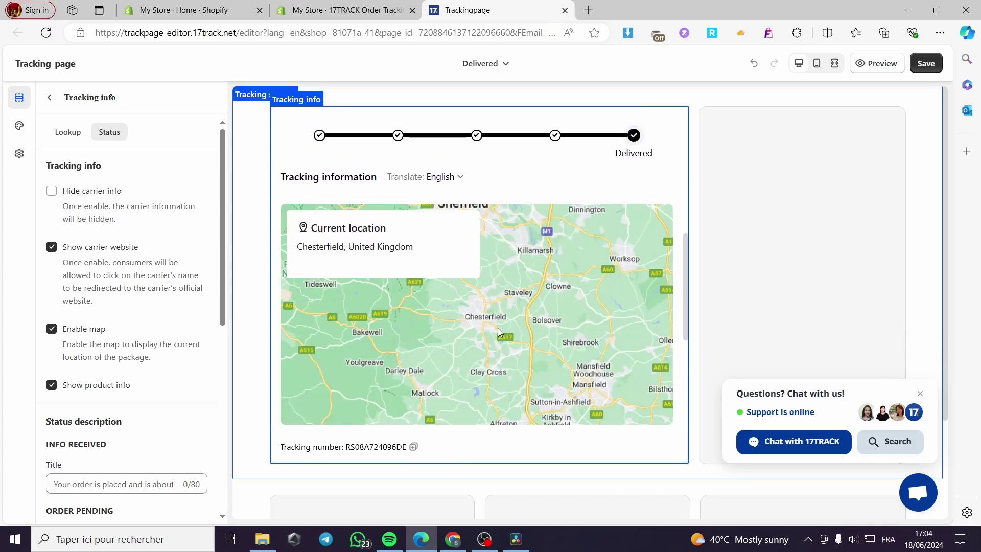
scroll(497, 328, "down", 3)
scroll(163, 305, "down", 1)
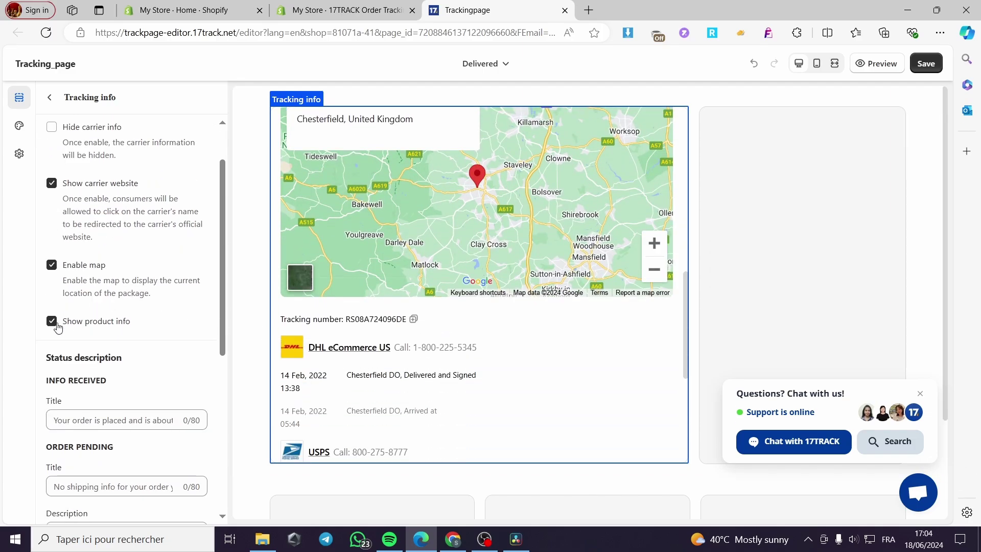
scroll(477, 310, "down", 1)
scroll(107, 365, "down", 2)
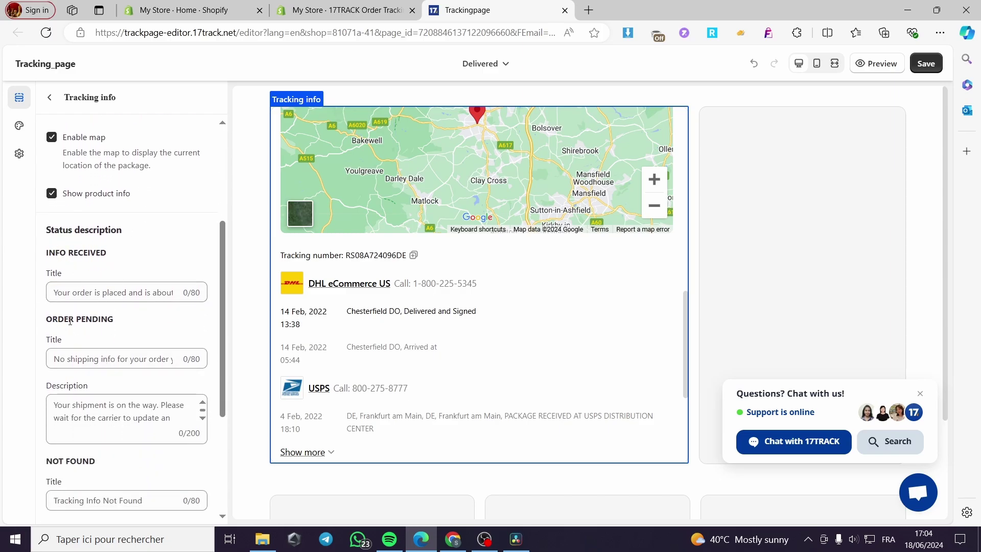
scroll(70, 321, "down", 3)
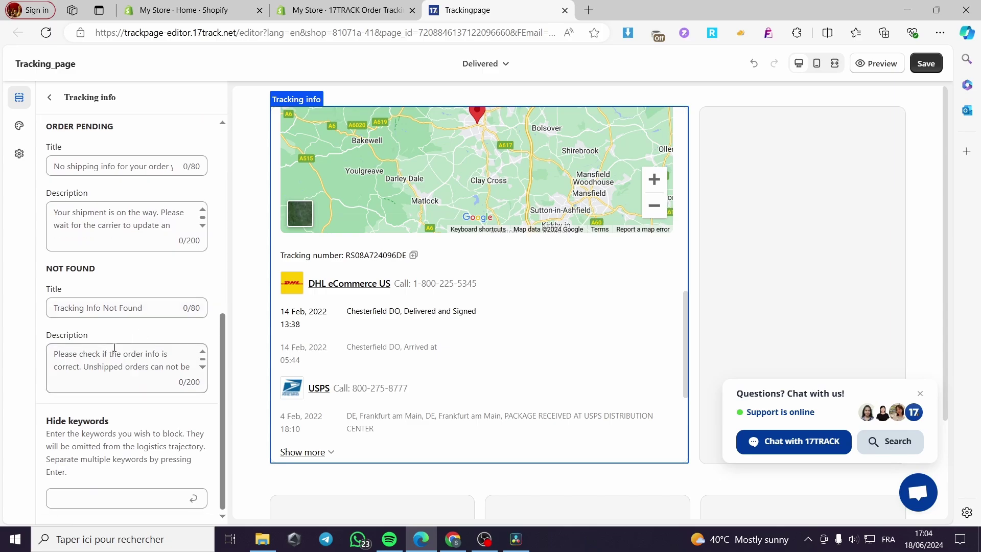
scroll(103, 205, "up", 8)
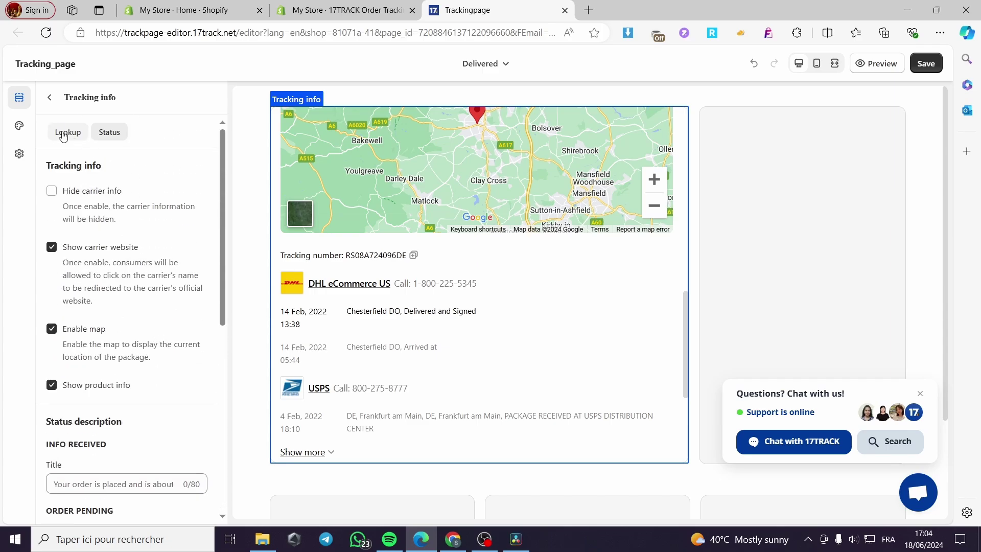
left_click(49, 97)
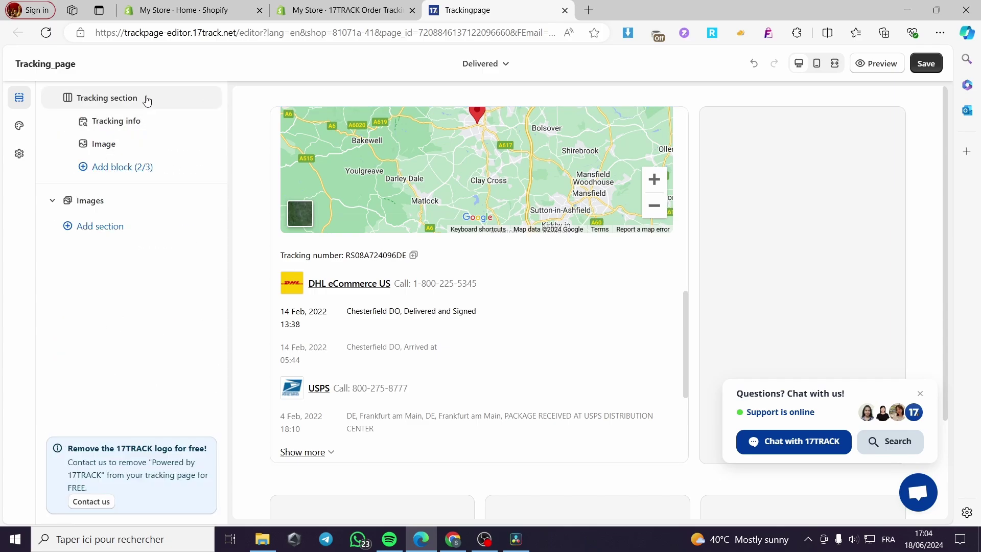
- Set the Tracking section's Columns Layout to 67% / 33% after trying 50/50 and 33% / 67%
left_click(86, 105)
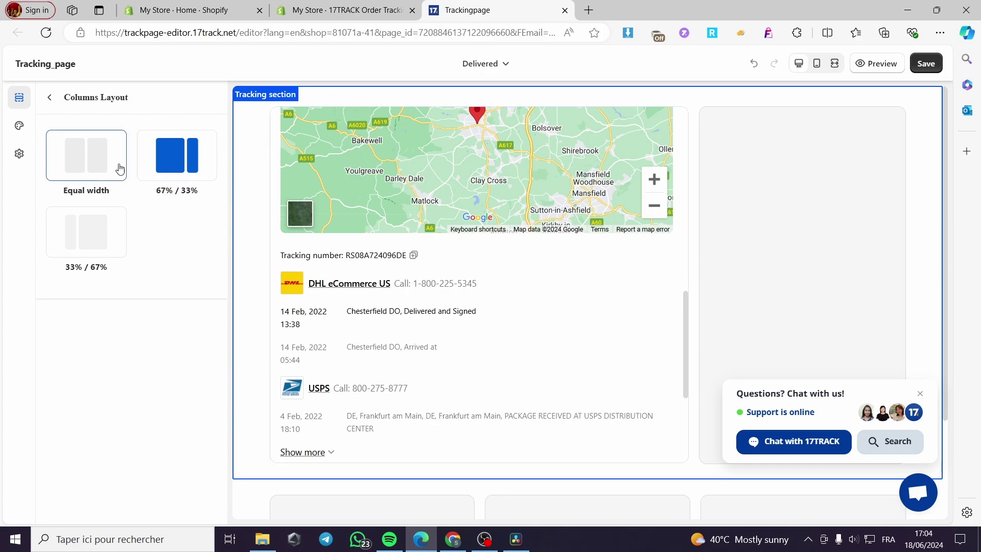
left_click(99, 161)
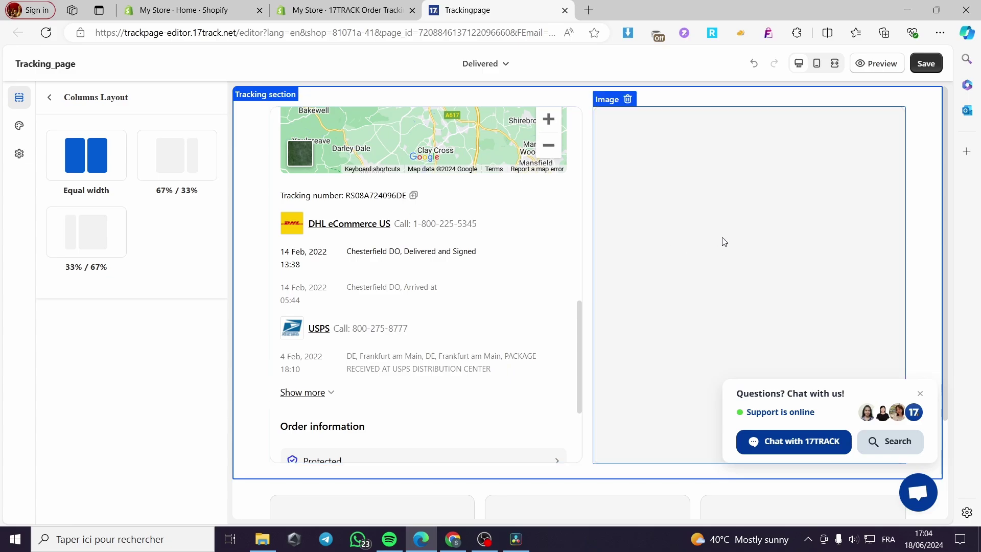
left_click(75, 244)
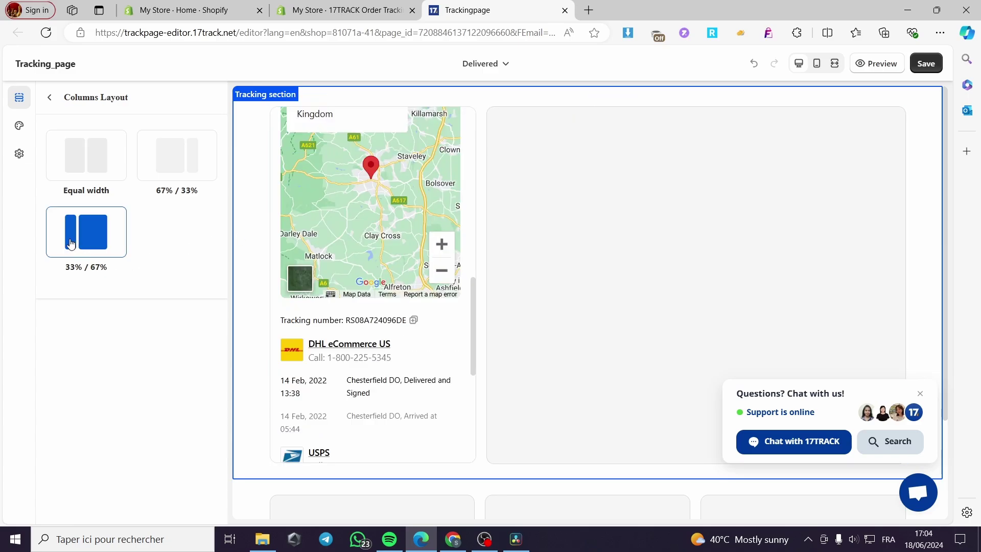
left_click(174, 176)
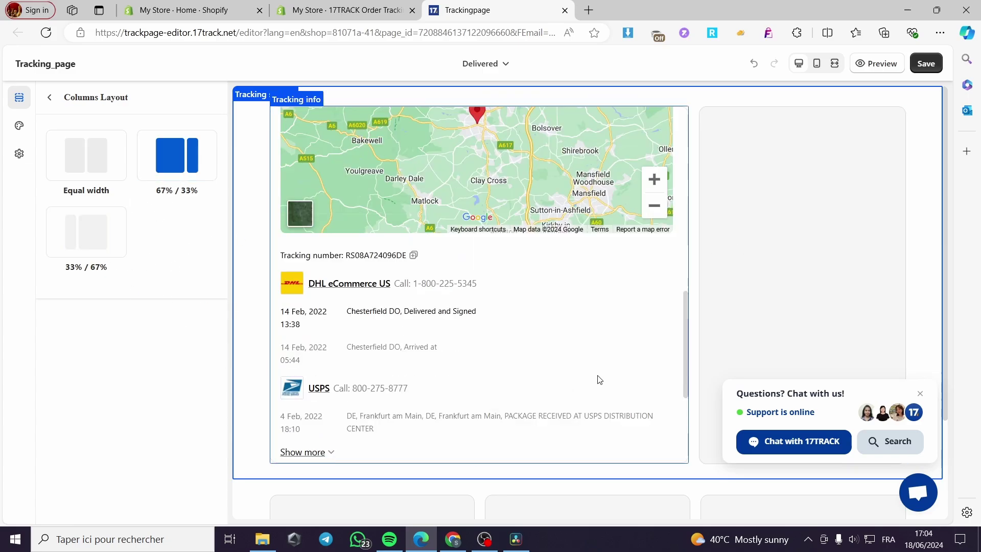
left_click(49, 103)
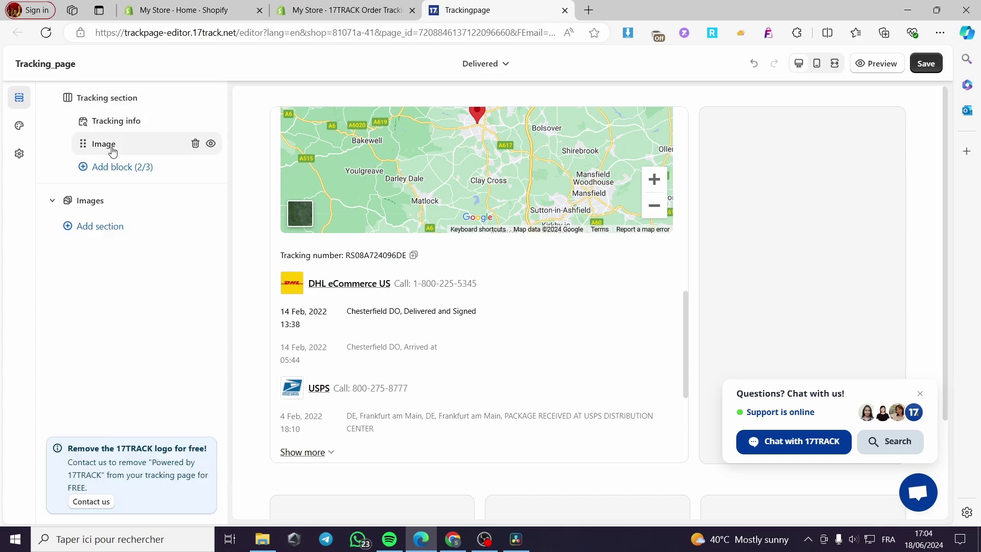
- Upload the newsletter features PNG from Téléchargements into the Tracking section's Image block
left_click(99, 143)
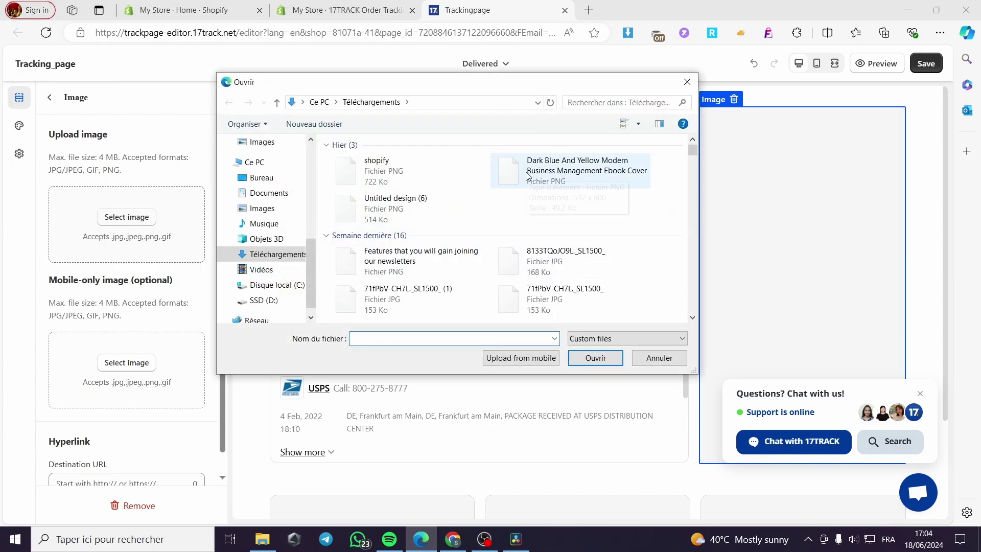
left_click(571, 179)
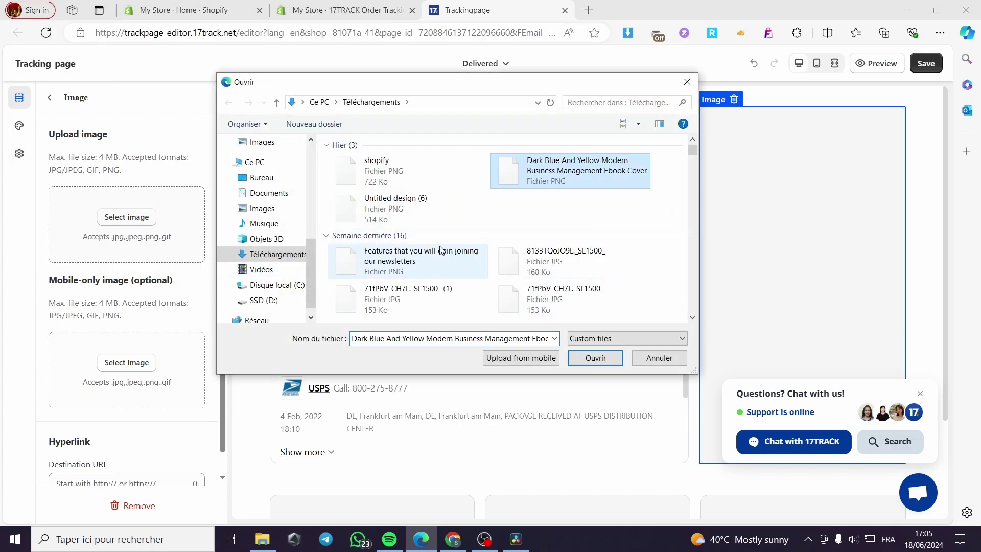
left_click(404, 265)
left_click(594, 358)
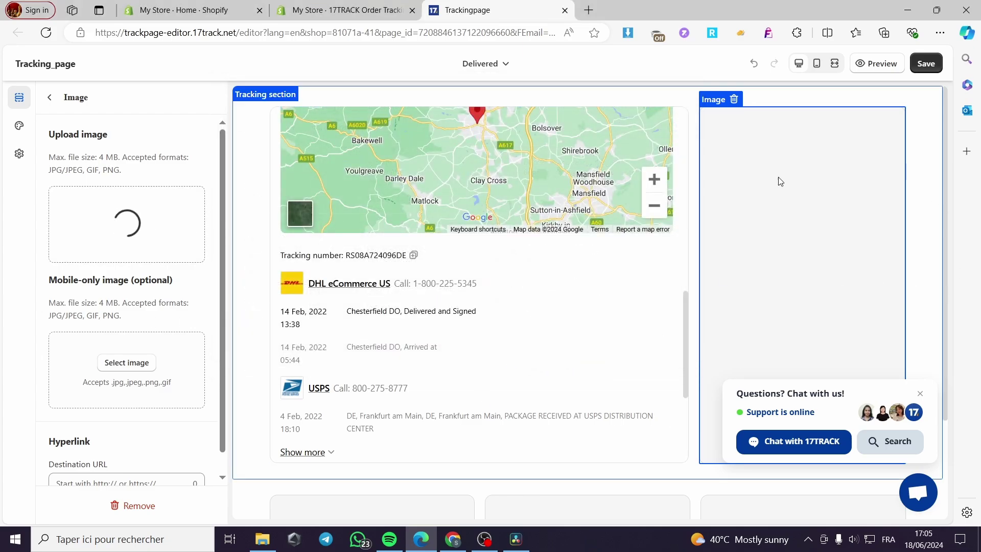
left_click(920, 393)
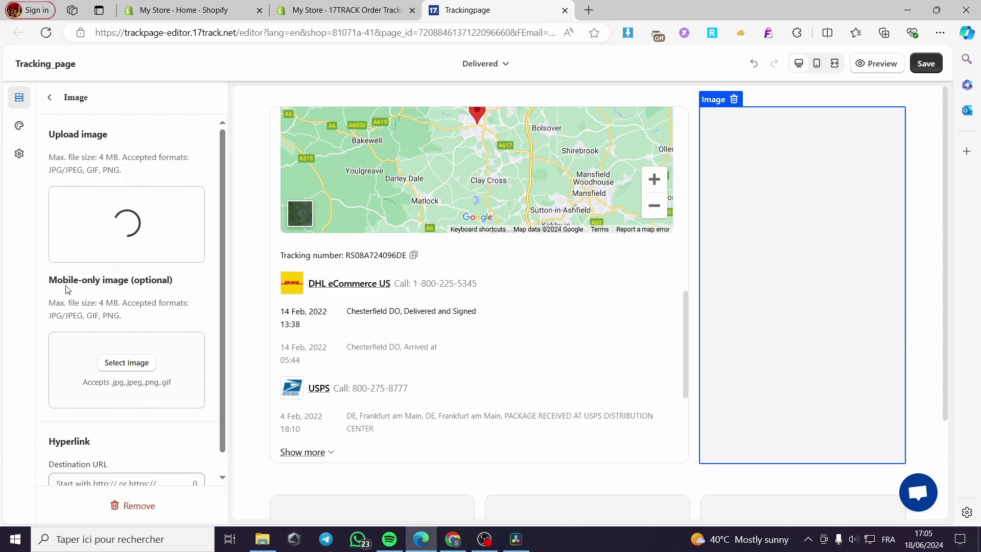
scroll(127, 383, "down", 1)
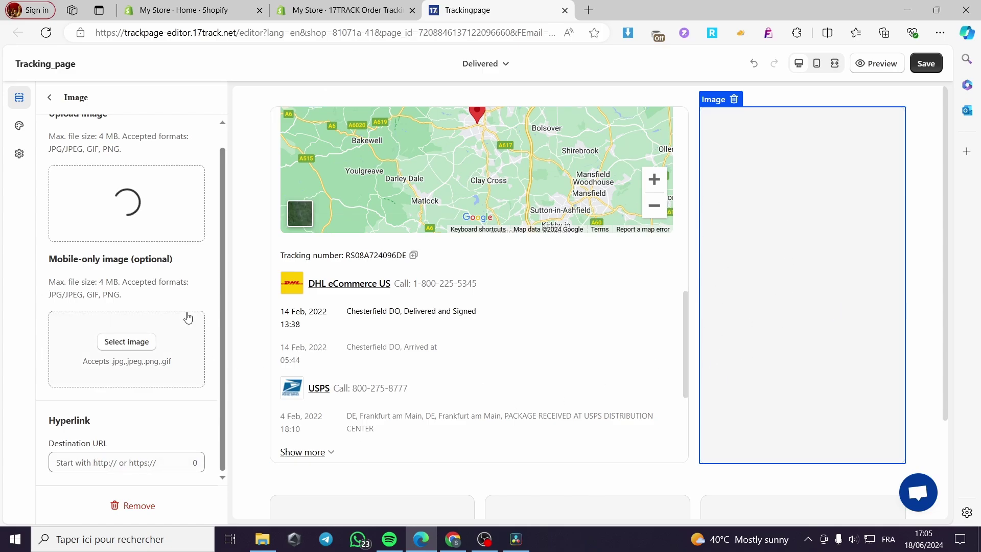
scroll(123, 229, "up", 1)
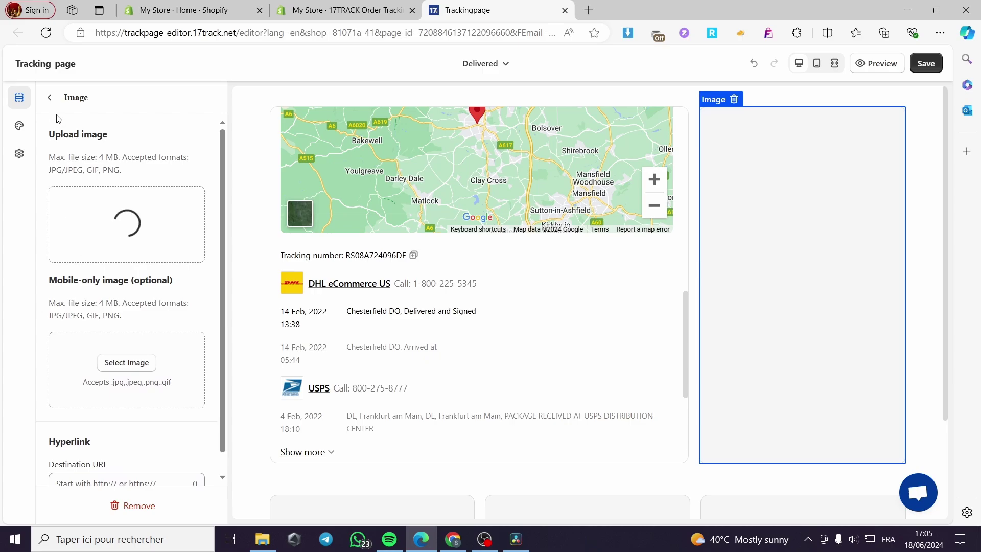
left_click(49, 97)
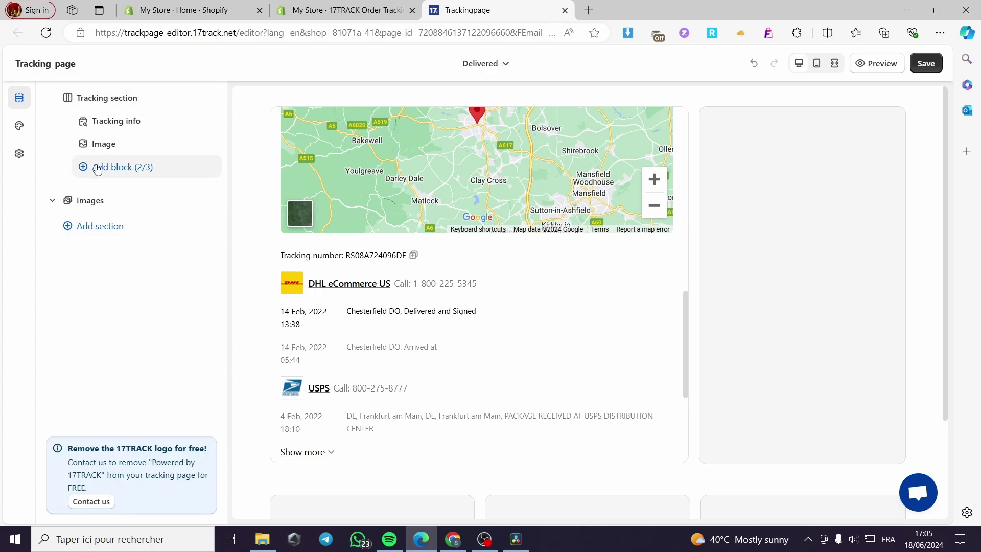
- Add a Product recommendation section using Manual selection and bring up its product picker
left_click(96, 168)
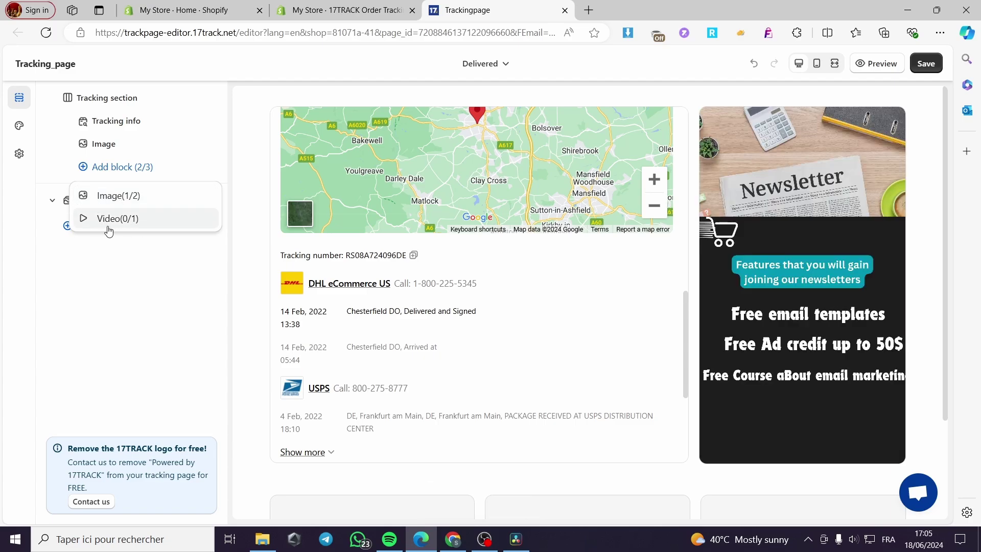
left_click(162, 284)
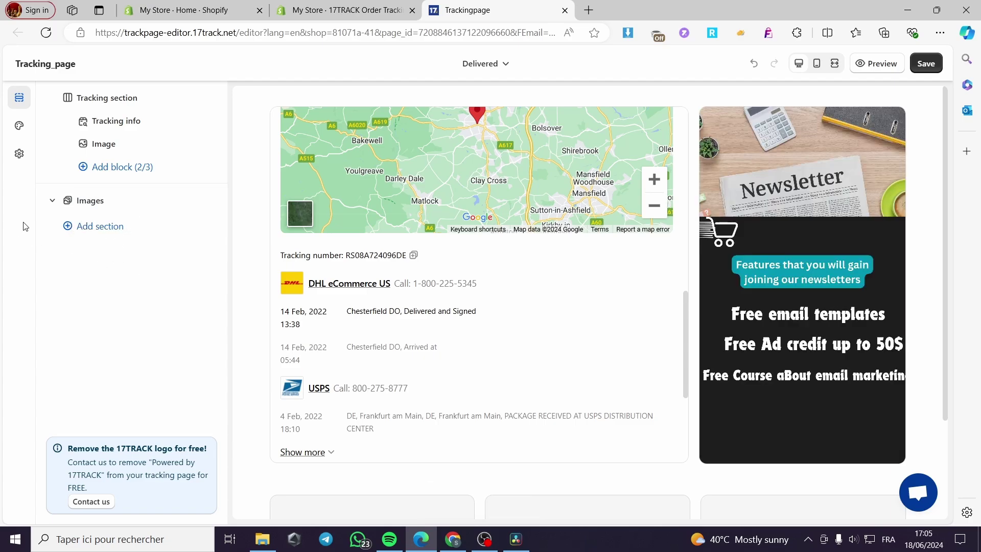
left_click(96, 232)
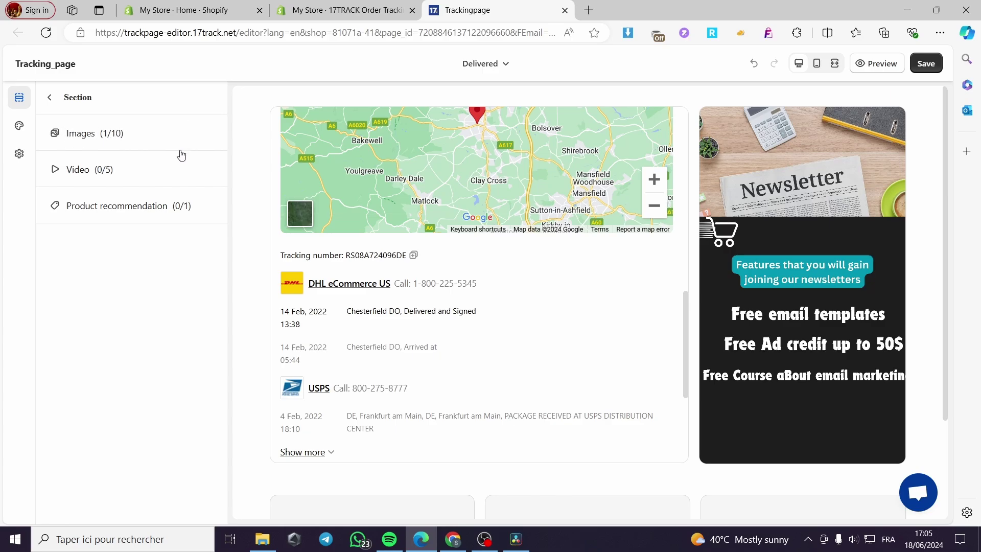
left_click(157, 206)
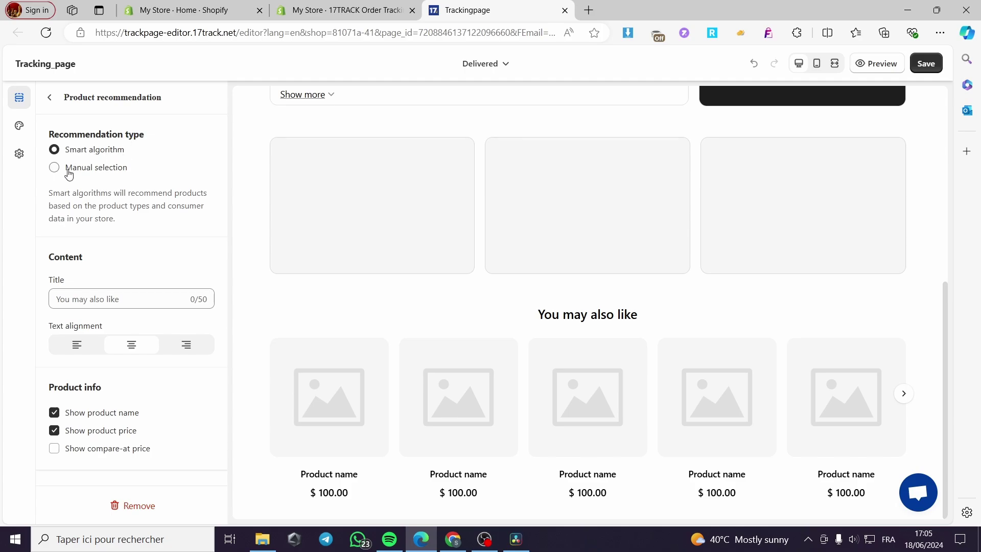
left_click(93, 172)
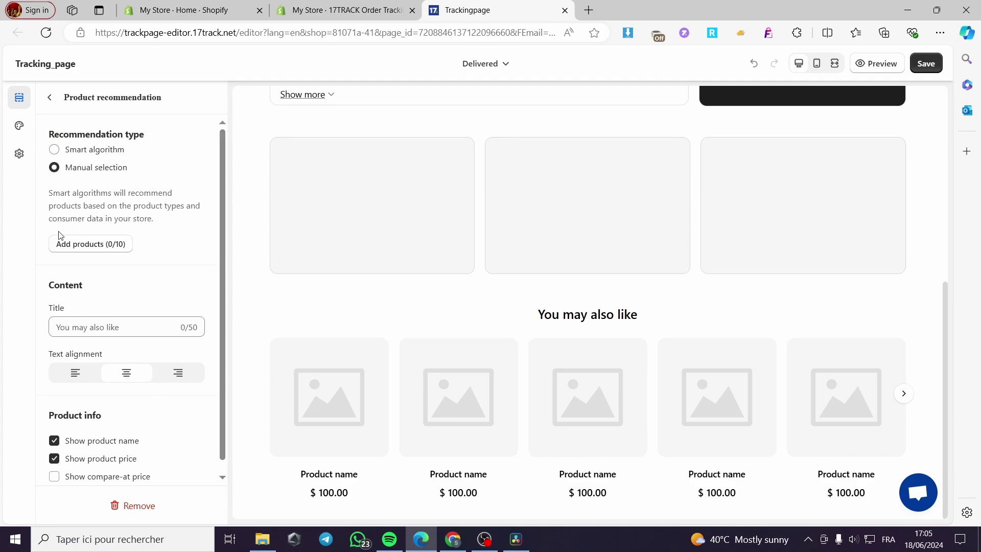
left_click(79, 245)
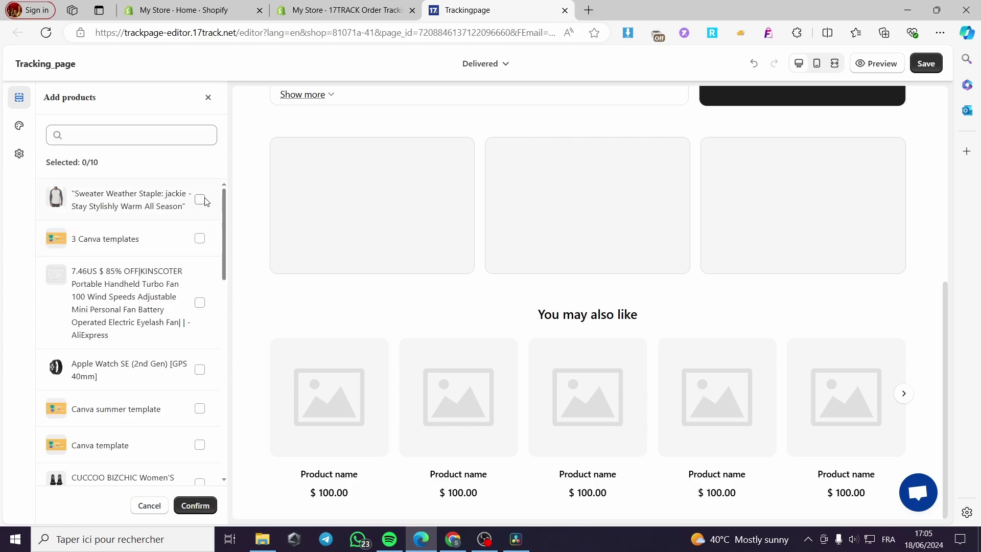
- Pick Sweater Weather Staple, Apple Watch SE, CUCCOO, FootJoy, gildan and Manfinity as recommendations
left_click(200, 200)
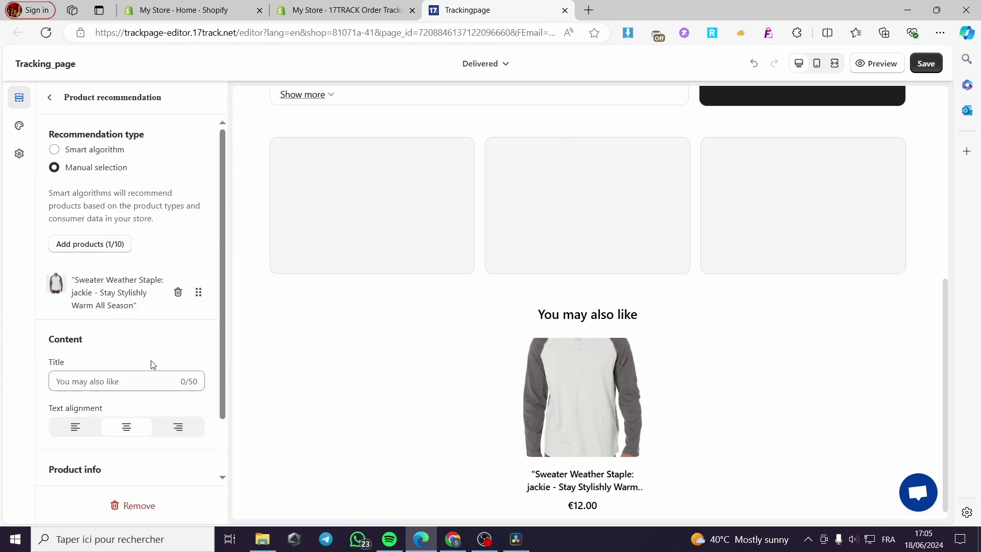
left_click(84, 244)
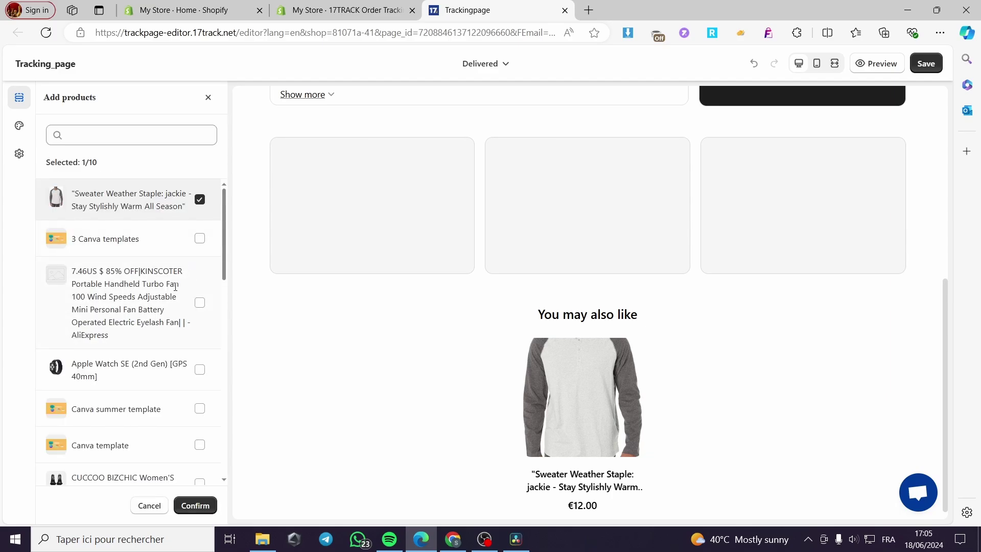
scroll(175, 286, "down", 1)
left_click(199, 306)
scroll(187, 327, "down", 1)
left_click(199, 355)
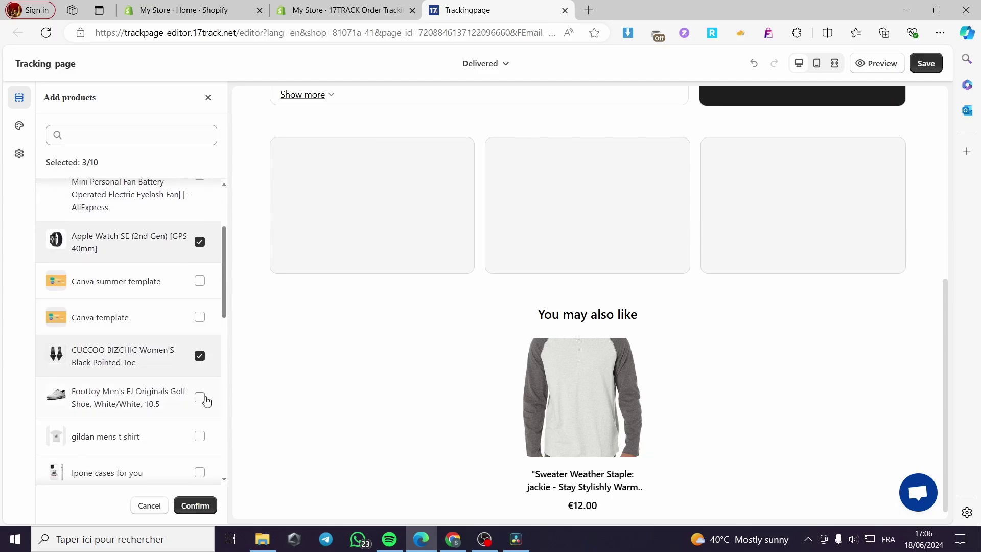
left_click(200, 398)
scroll(184, 328, "down", 2)
left_click(199, 310)
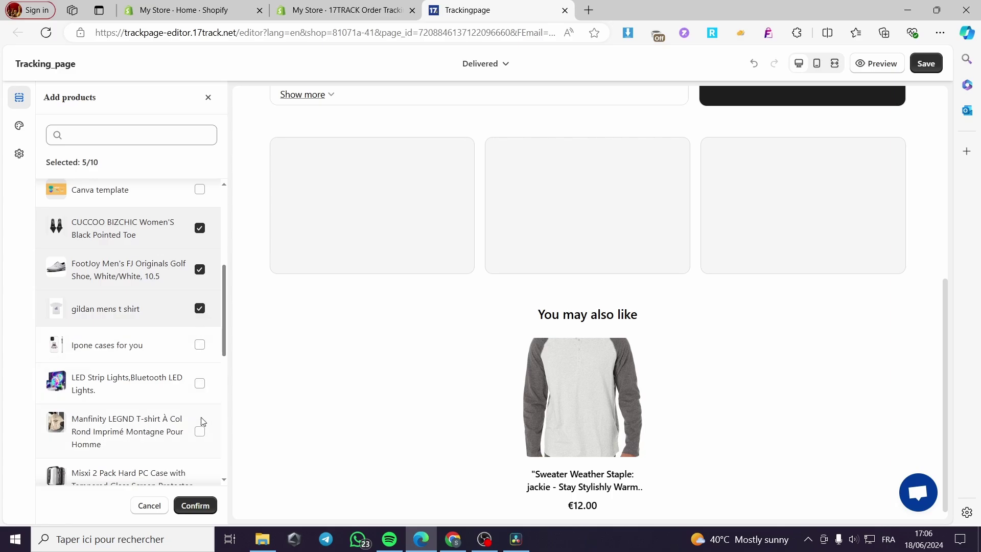
left_click(199, 430)
left_click(197, 503)
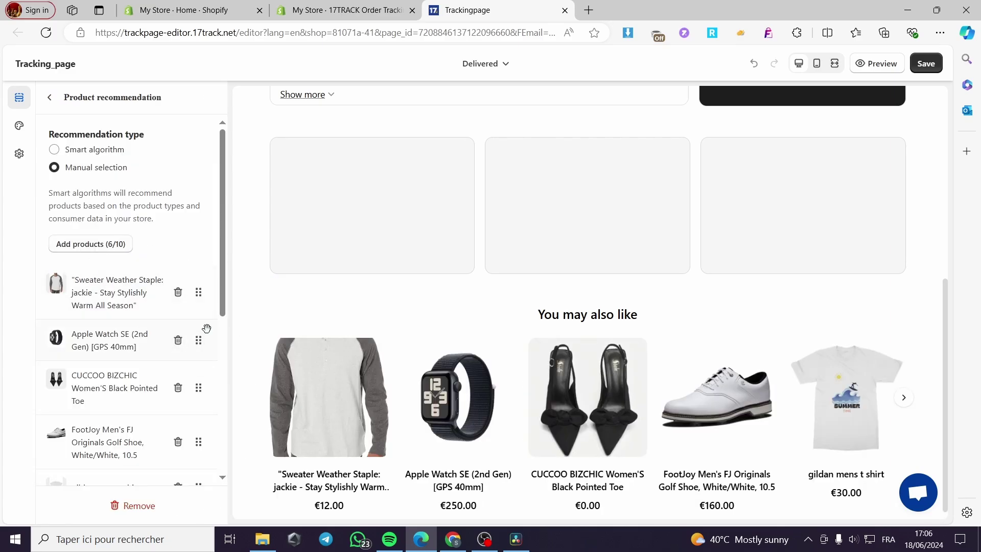
scroll(289, 370, "up", 5)
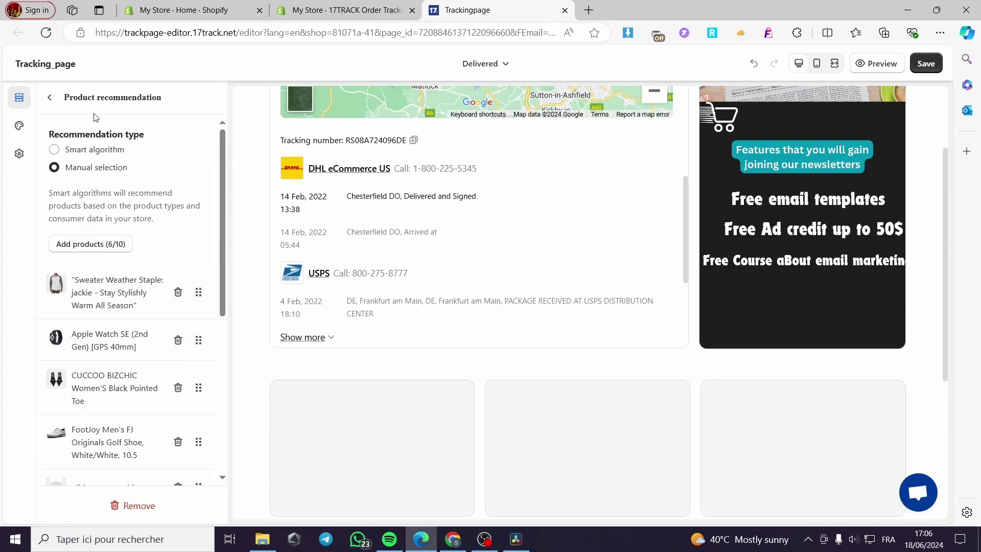
left_click(49, 97)
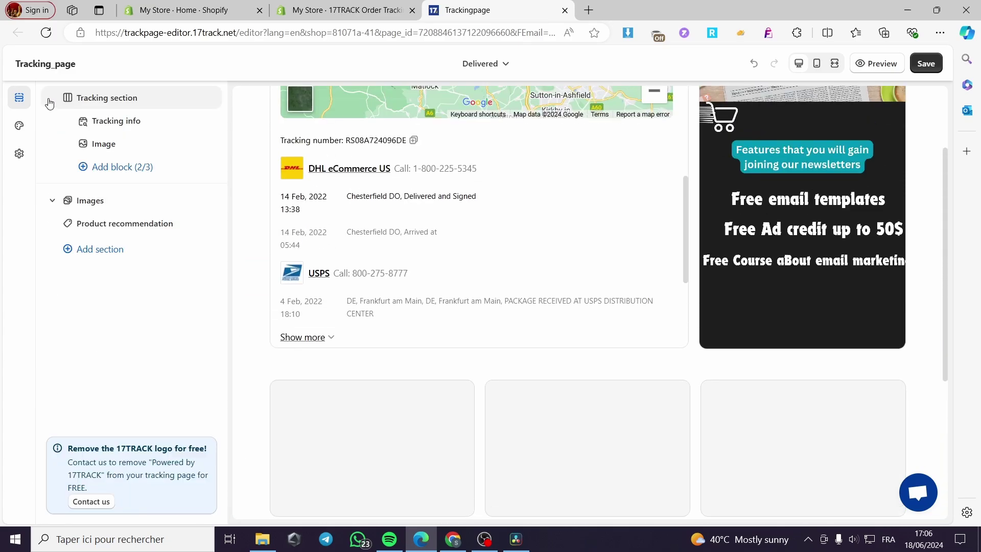
- Preview the page in Dark mode, revert to Light mode, and bring up Language settings
left_click(19, 125)
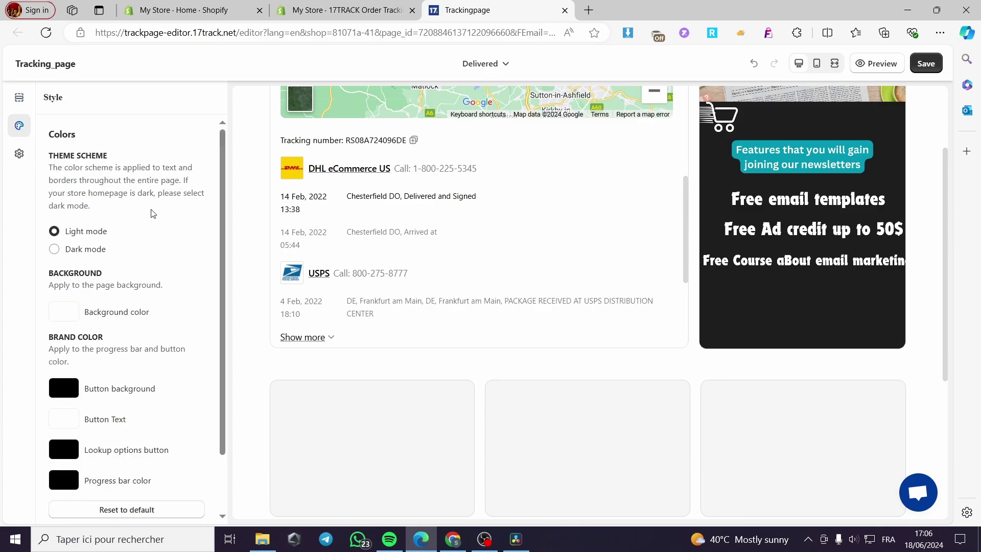
left_click(62, 250)
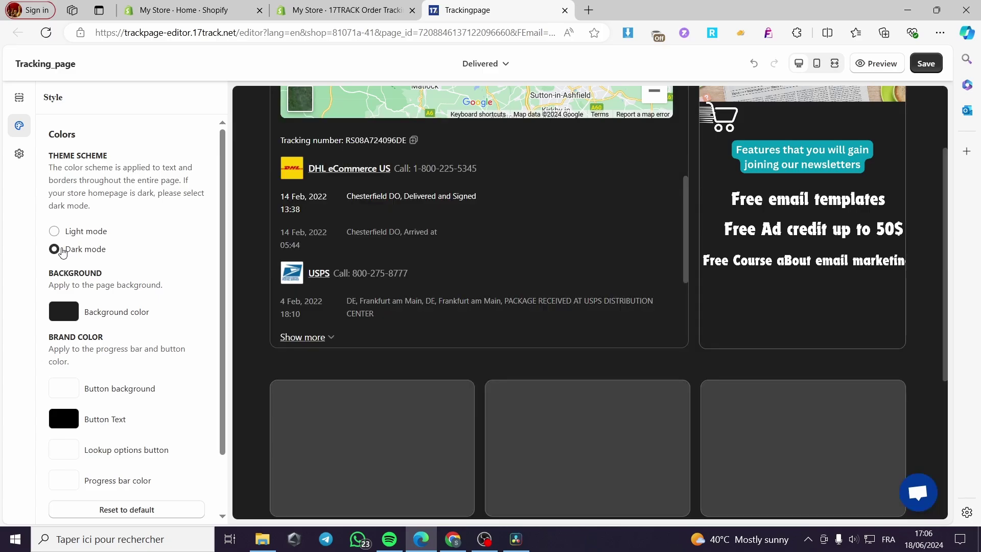
left_click(57, 234)
scroll(140, 307, "down", 1)
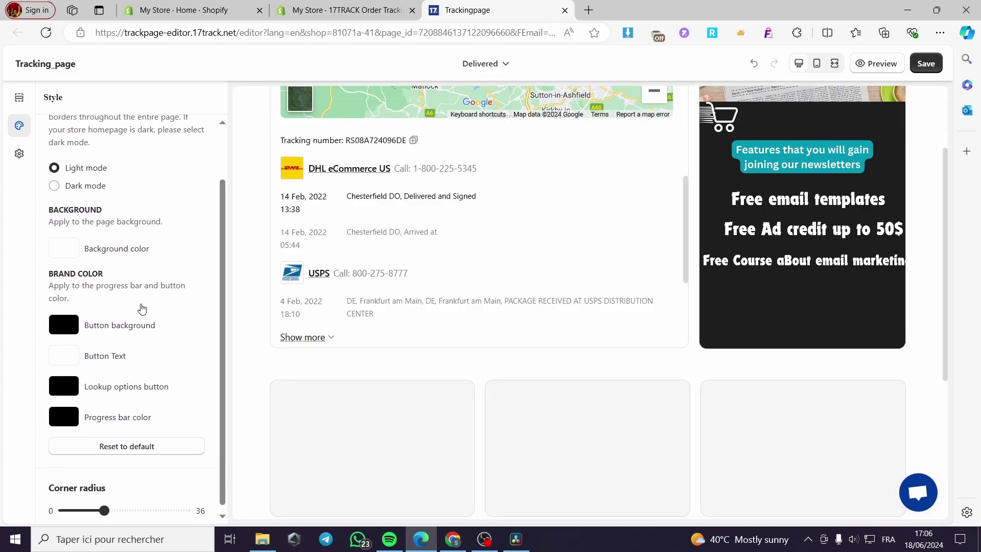
scroll(153, 282, "down", 1)
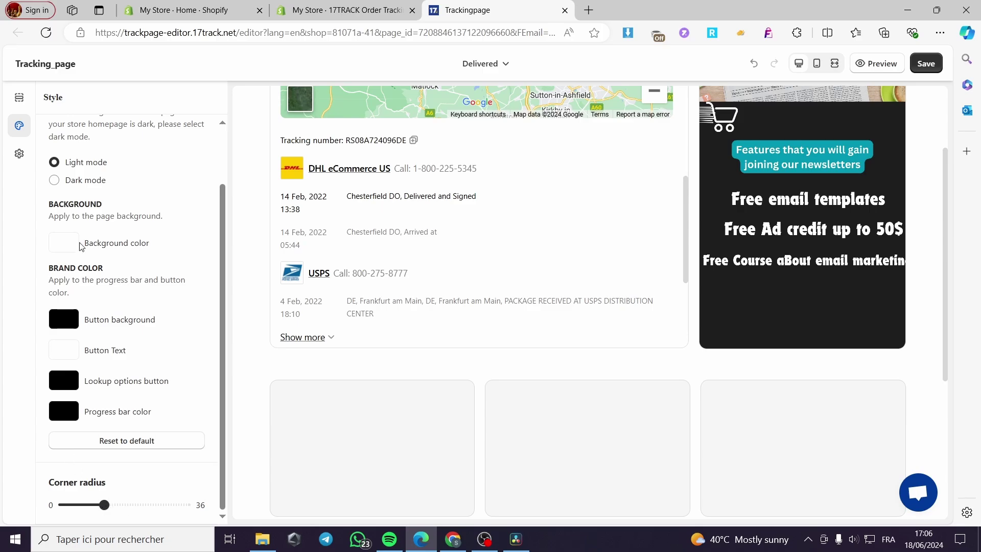
left_click(19, 153)
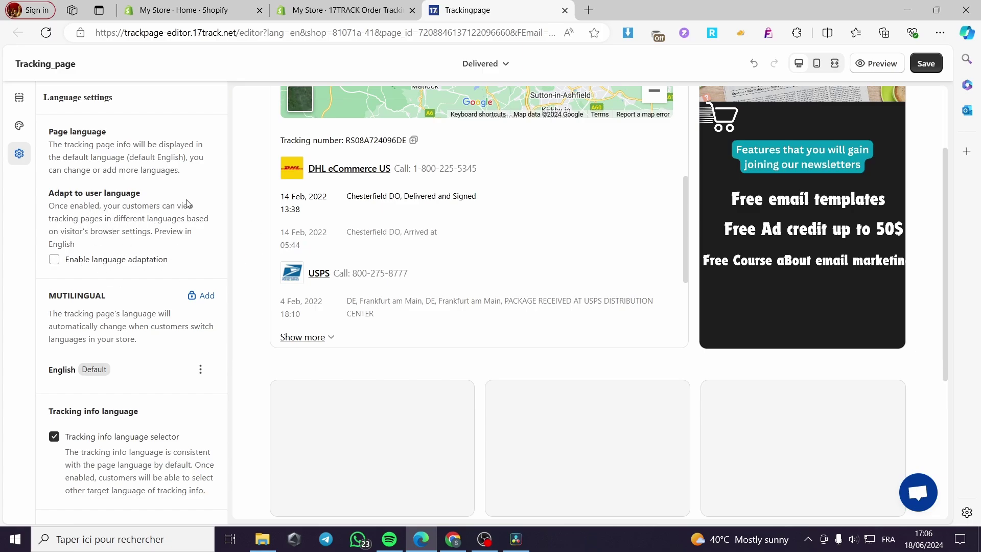
- Make the page follow the visitor's browser language, save it, and return to the 17TRACK admin
left_click(55, 261)
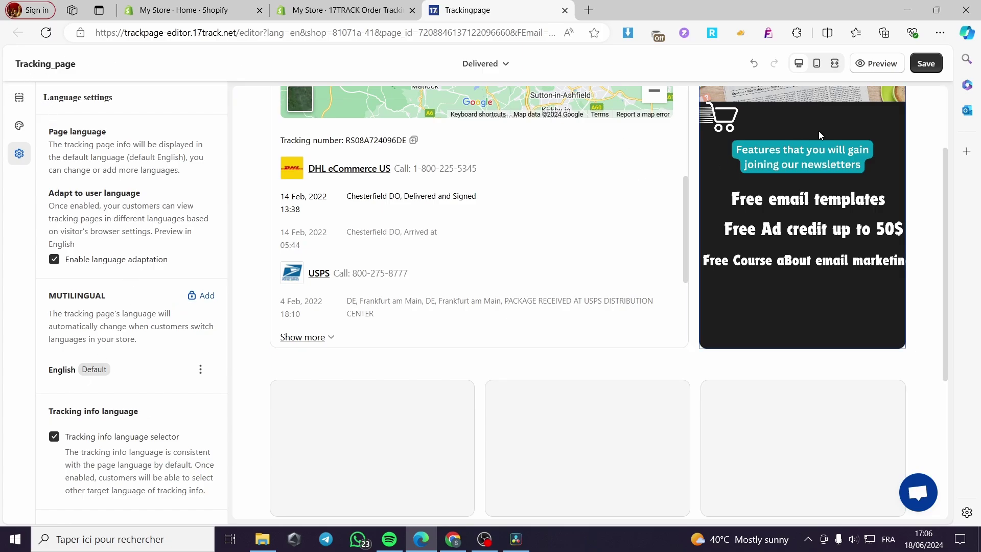
scroll(441, 308, "up", 5)
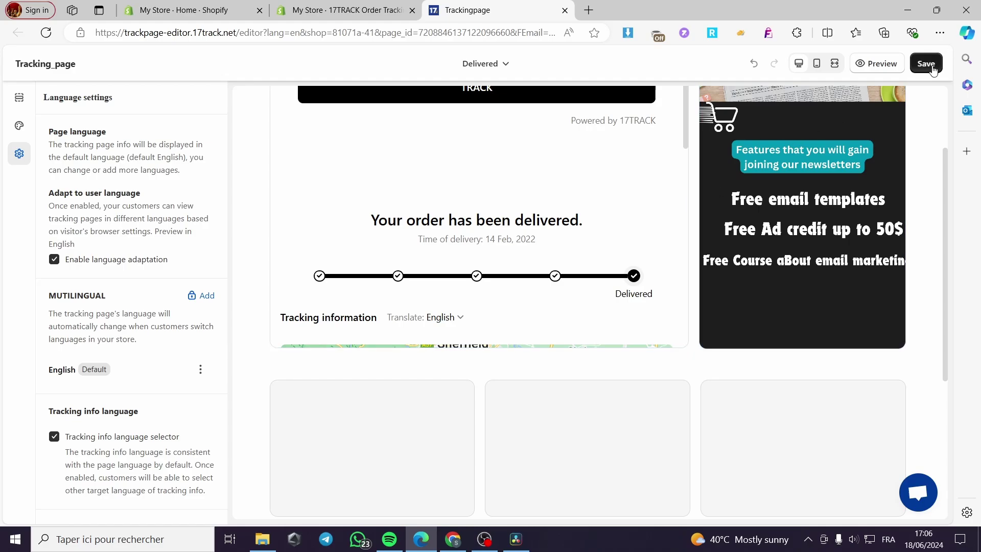
left_click(929, 65)
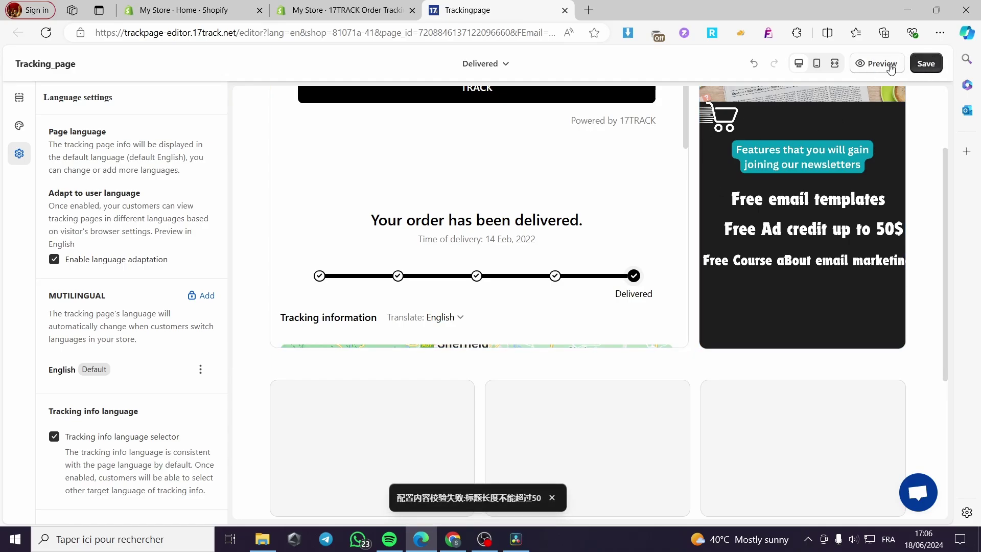
scroll(657, 275, "up", 3)
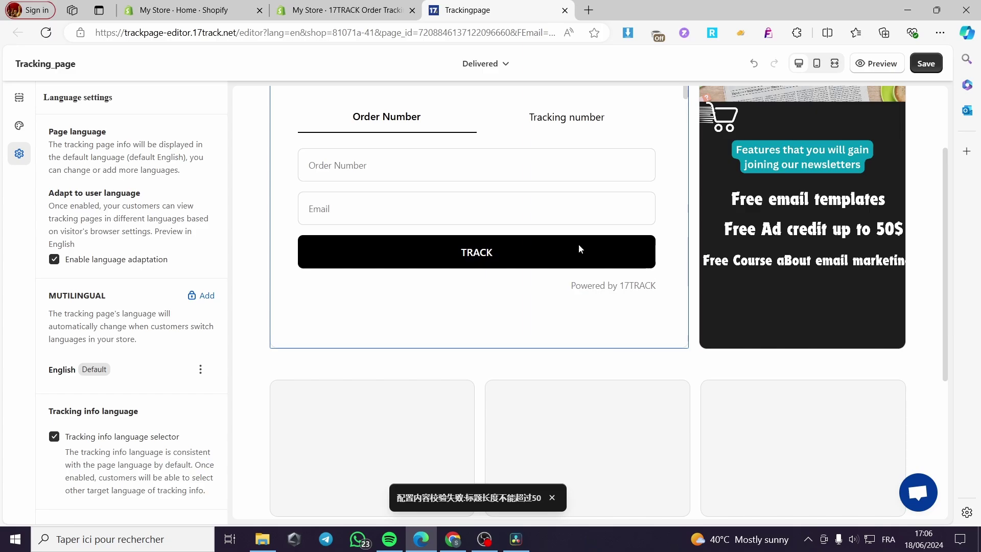
left_click(347, 9)
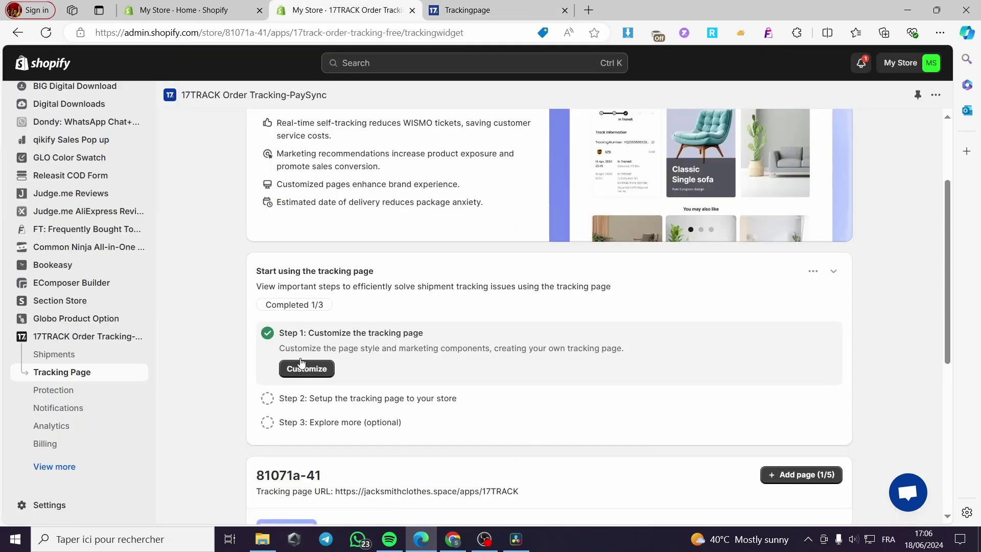
- Copy the tracking page link from Step 2 and open Online Store > Navigation in a new tab
left_click(317, 398)
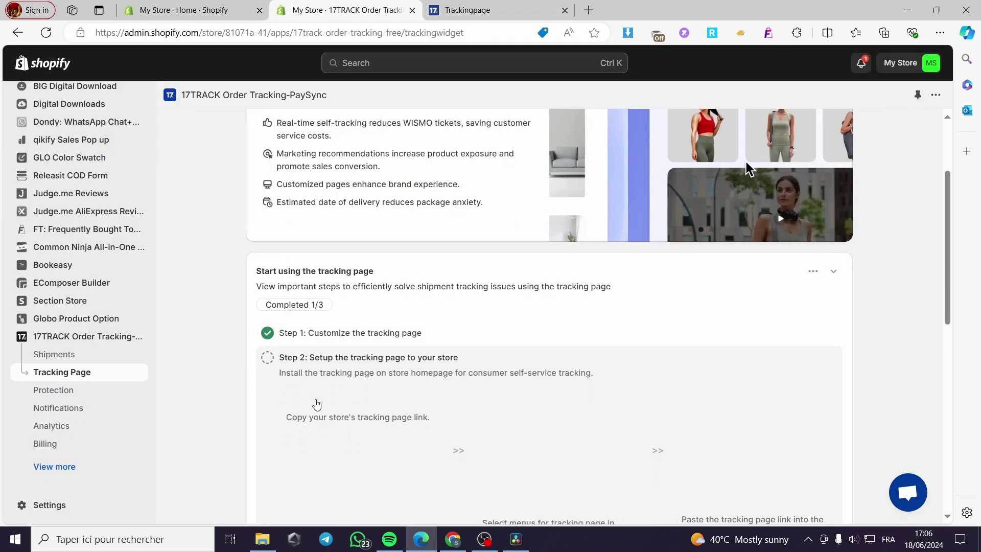
scroll(408, 357, "down", 1)
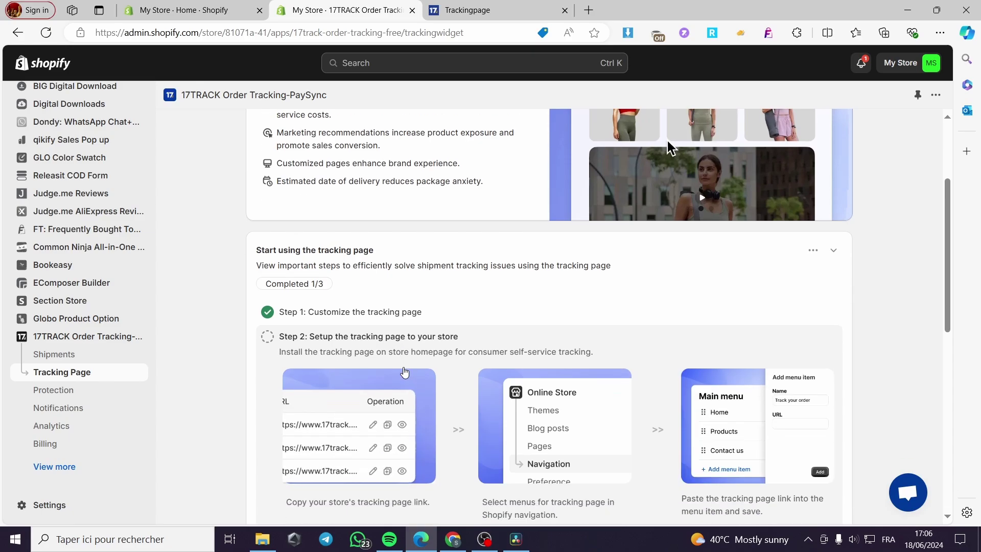
scroll(430, 346, "down", 1)
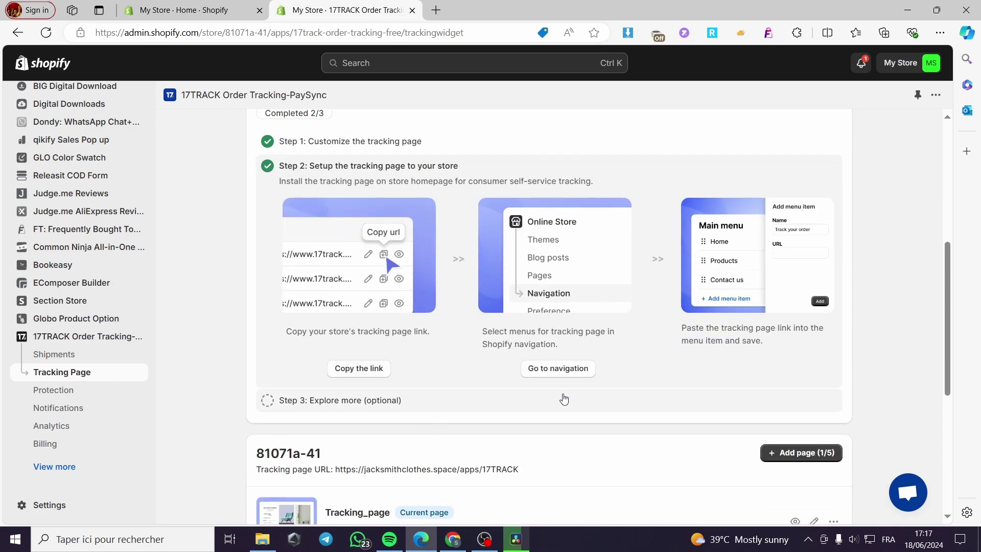
left_click(362, 372)
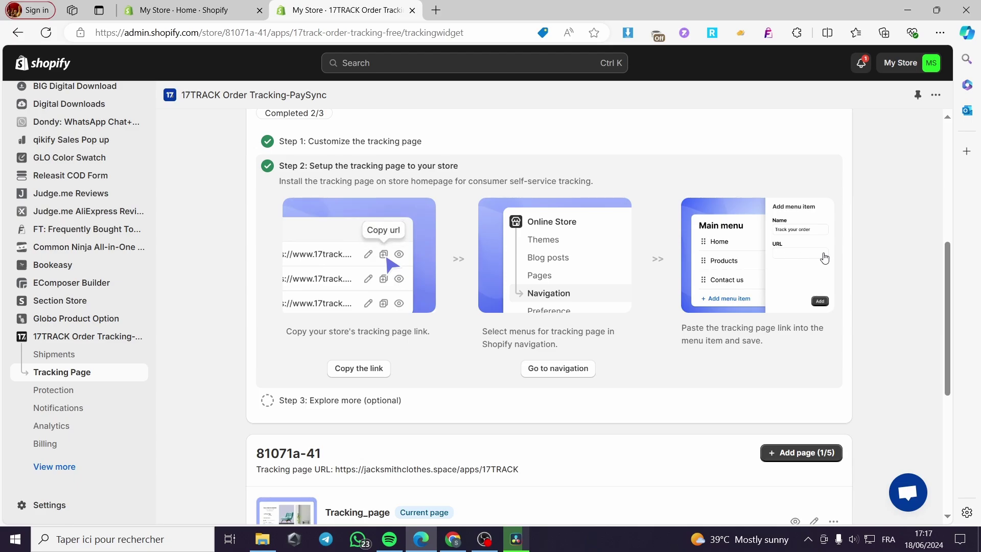
left_click(559, 369)
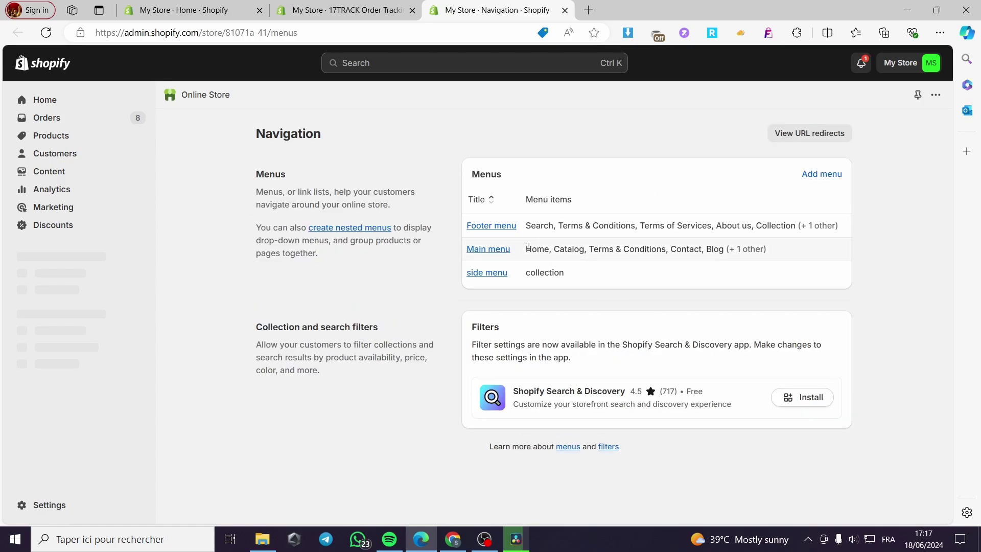
- Start a new Main menu item named 'Track your order'
left_click(488, 250)
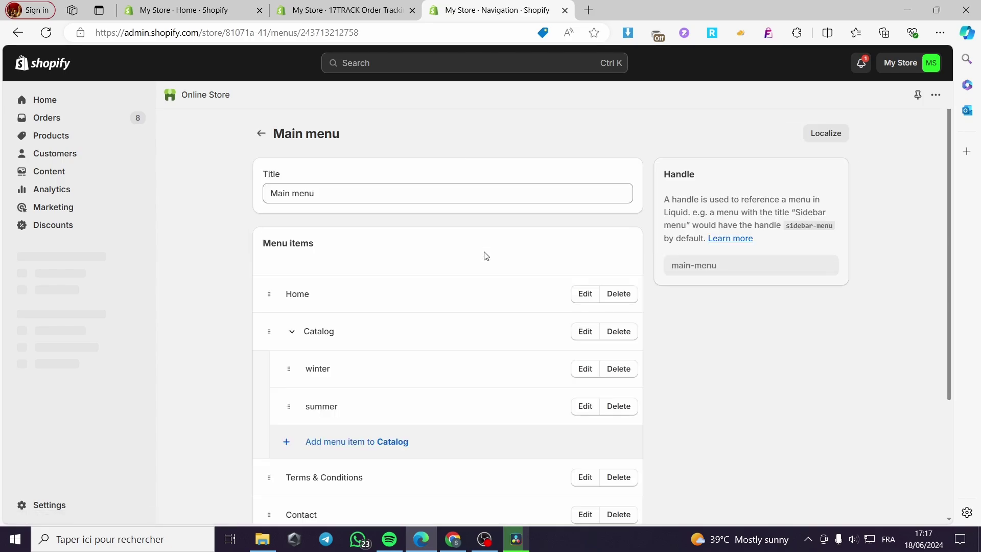
scroll(473, 255, "down", 3)
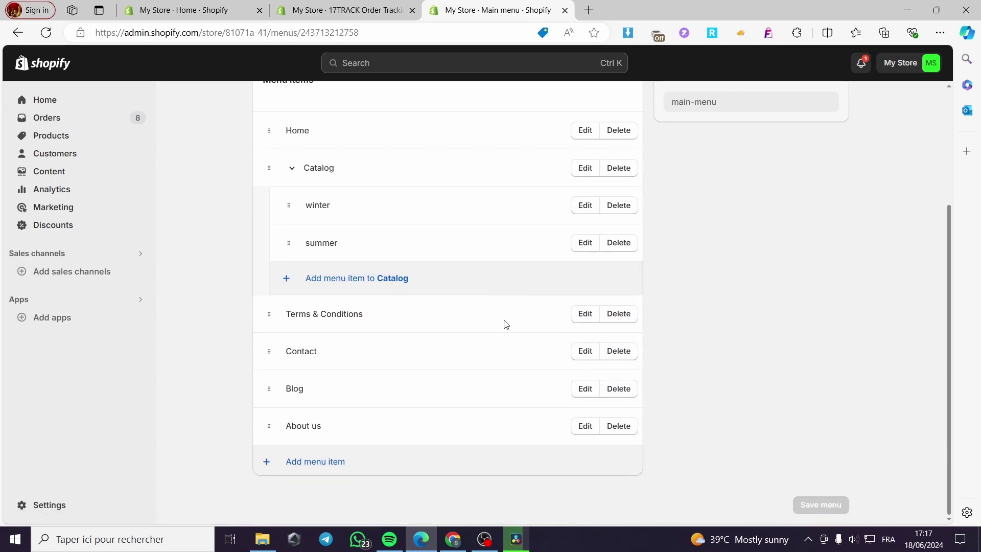
left_click(312, 463)
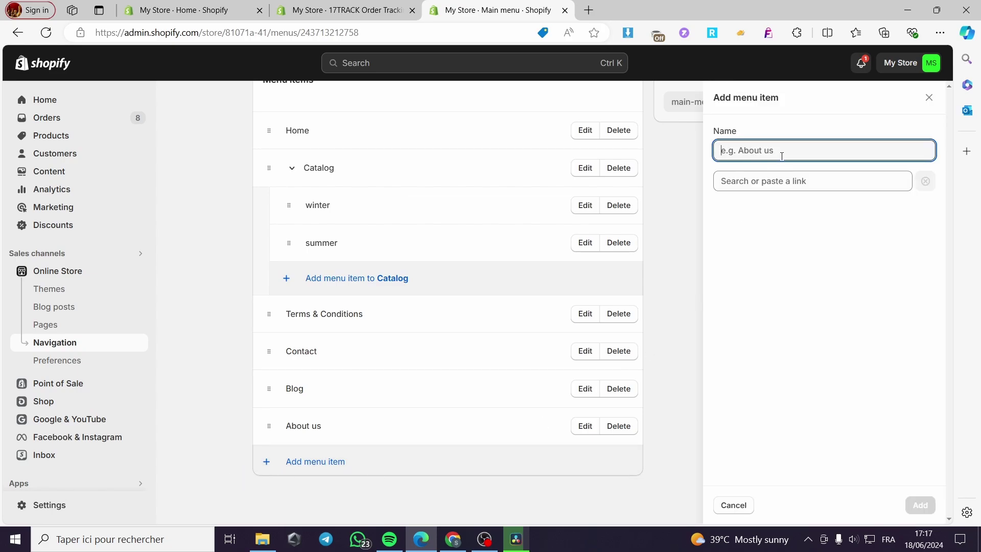
type("Track your order")
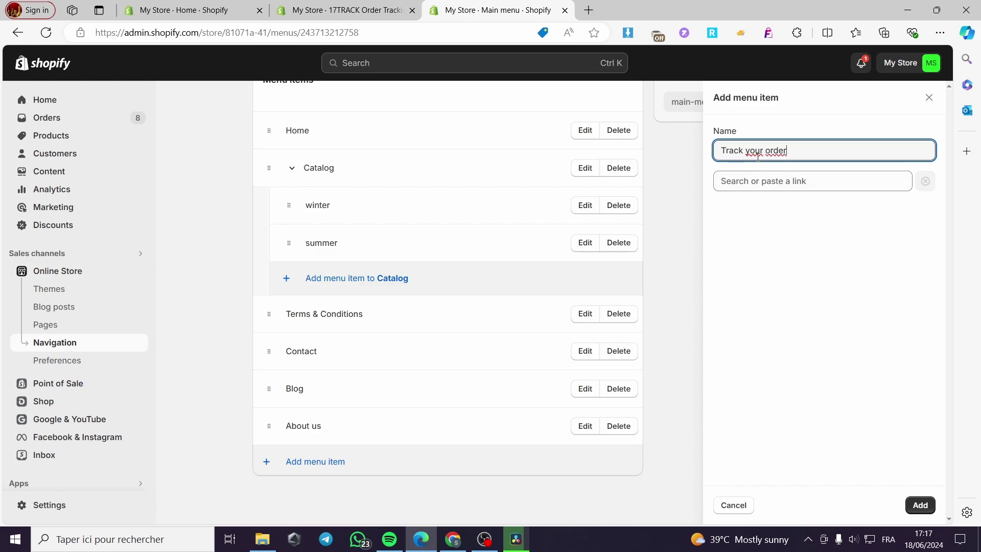
- Link the item to the copied 17TRACK tracking page URL and add it to the menu
left_click(752, 184)
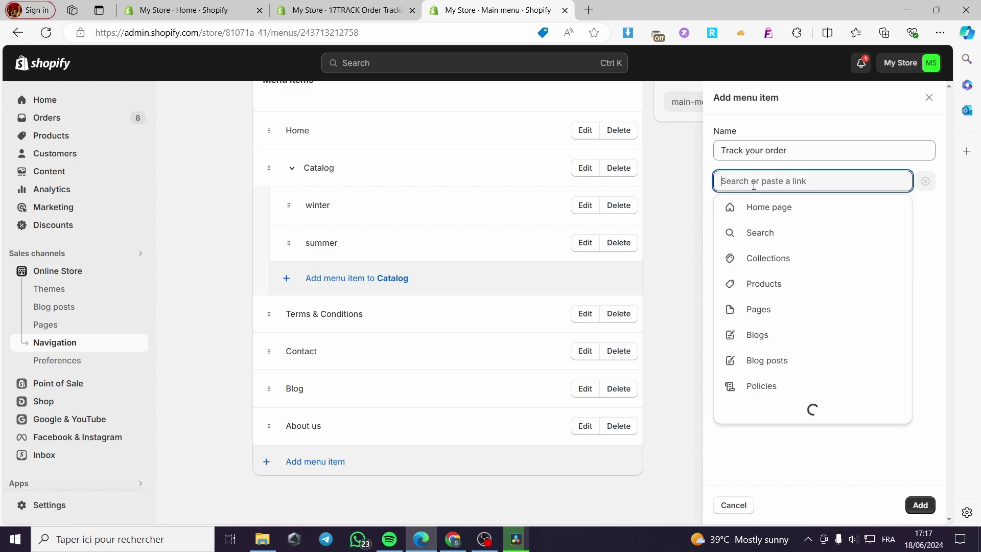
key("ctrl+v")
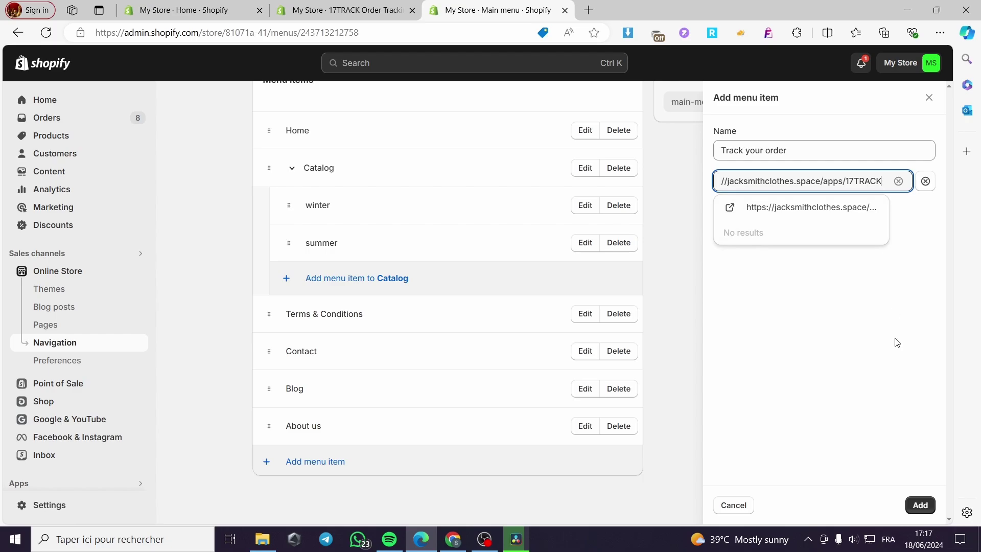
left_click(925, 503)
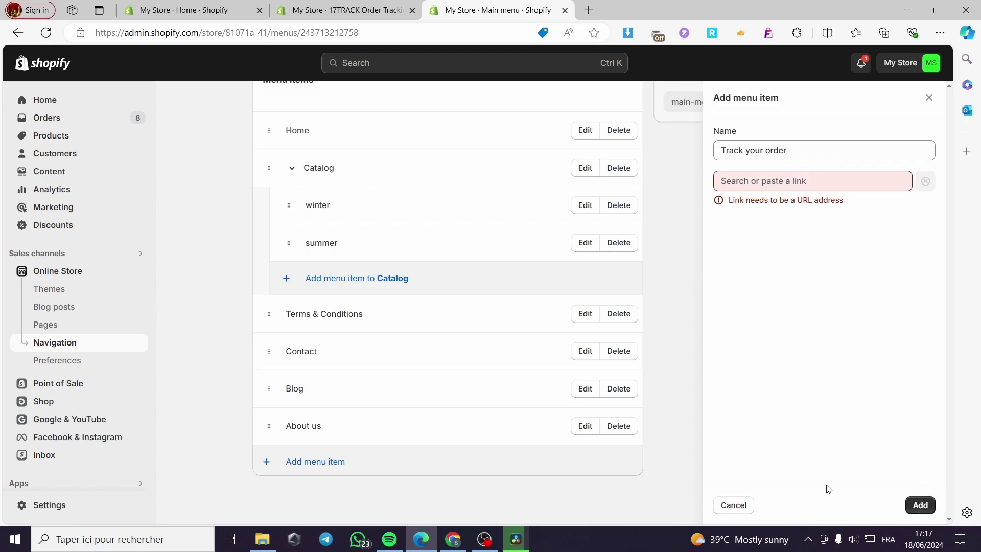
left_click(807, 183)
key("ctrl+v")
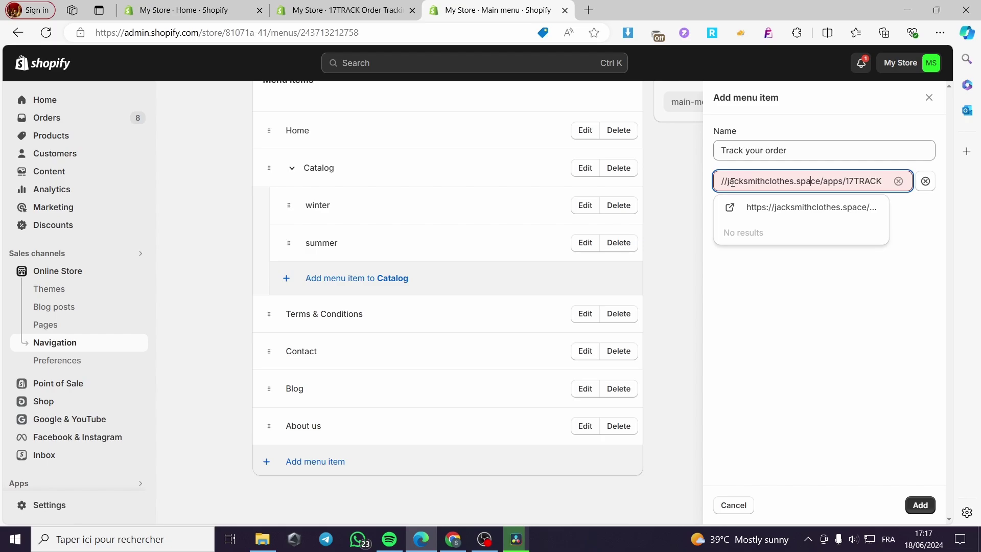
key("Home")
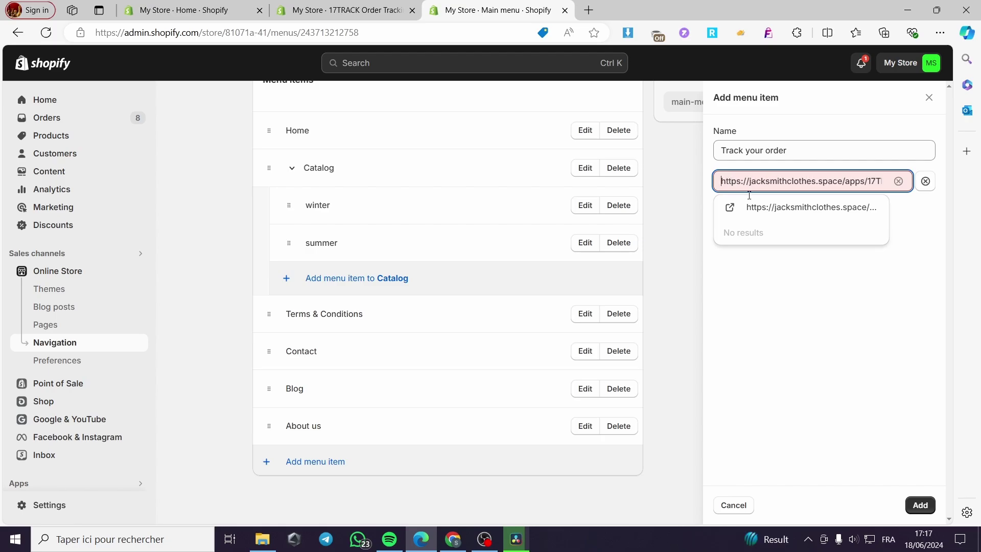
left_click(799, 210)
left_click(917, 504)
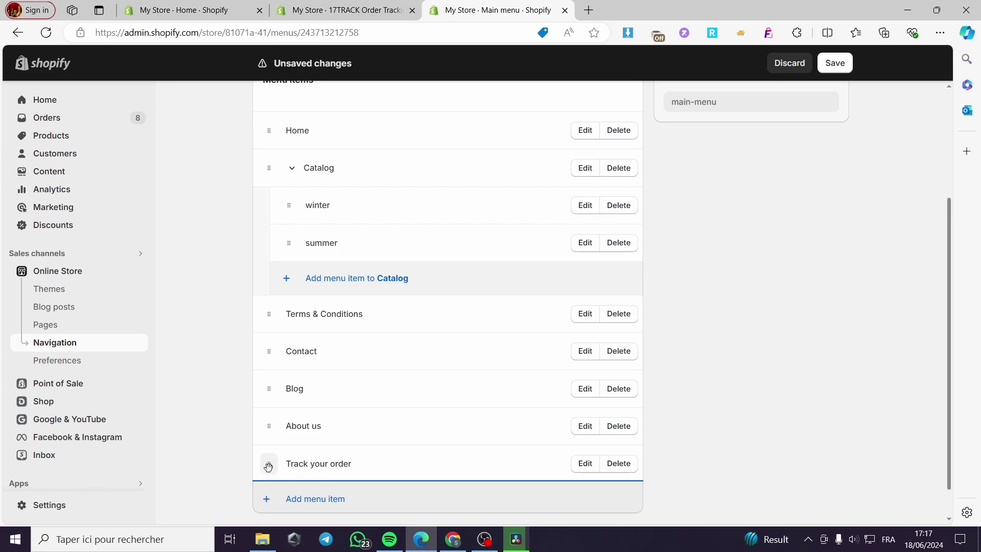
- Move Track your order directly below Home and save the Main menu
left_click_drag(269, 463, 266, 230)
left_click(834, 62)
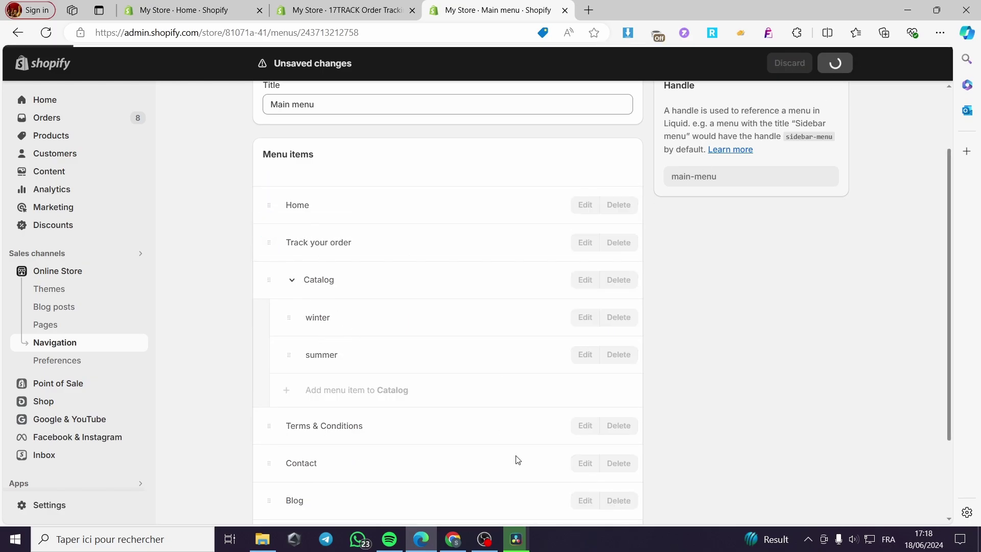
scroll(255, 169, "up", 2)
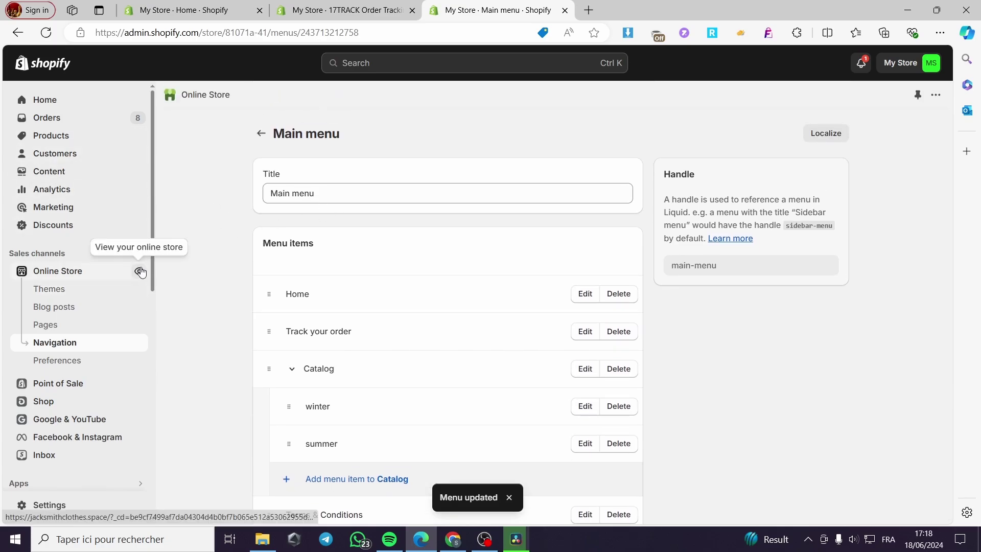
- Open the live storefront and reload it until the new menu item shows
left_click(137, 271)
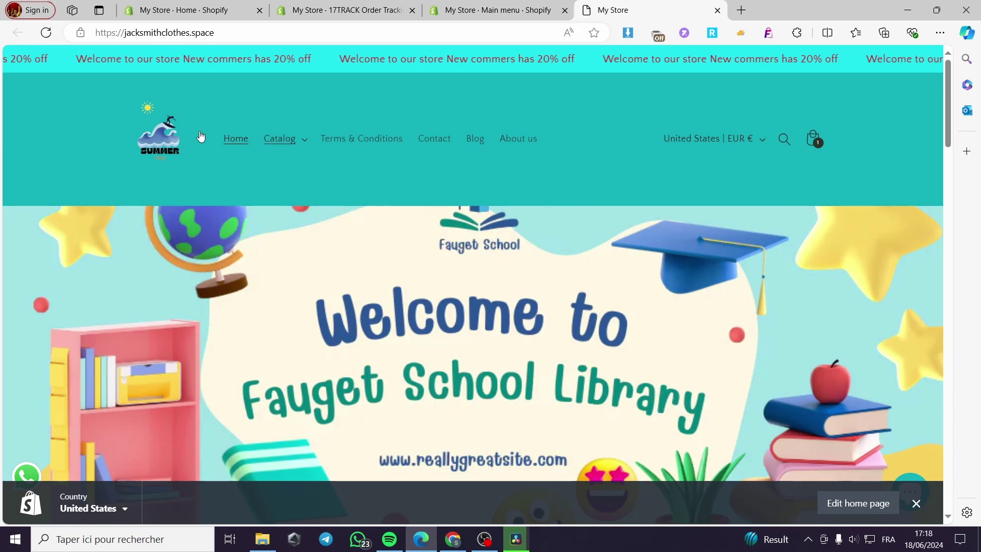
left_click(46, 33)
left_click(245, 145)
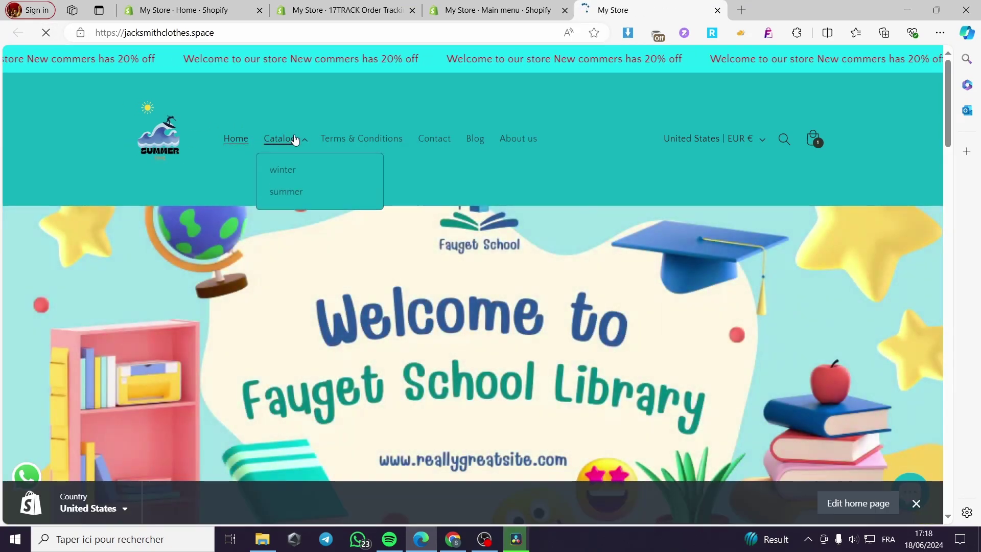
left_click(47, 34)
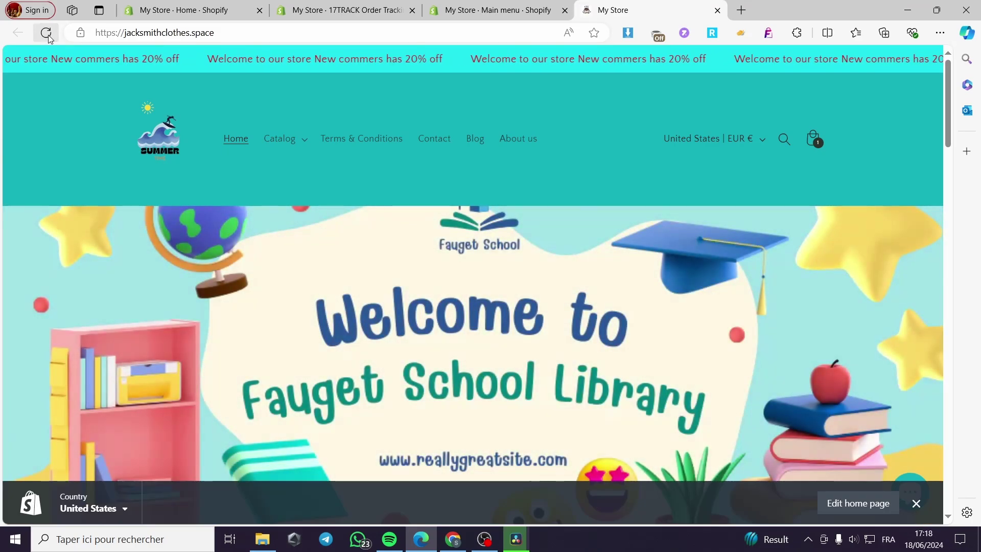
left_click(47, 33)
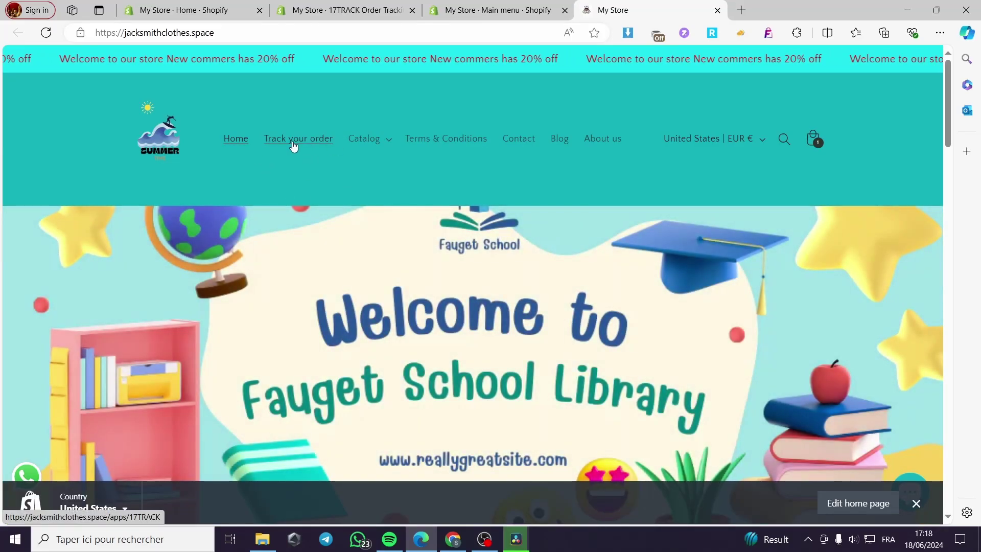
- Open the storefront's Track your order page and switch its lookup to Tracking number
left_click(303, 142)
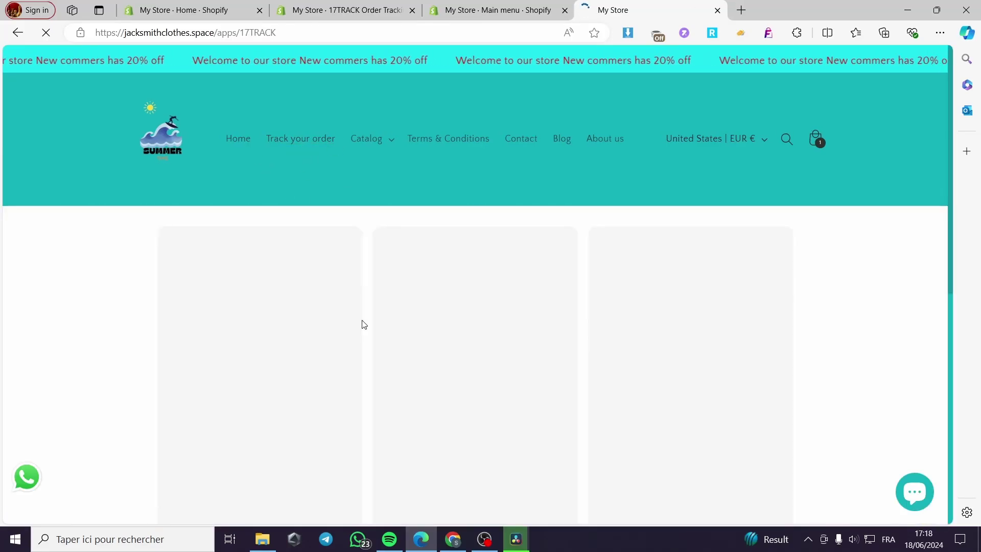
scroll(574, 345, "down", 6)
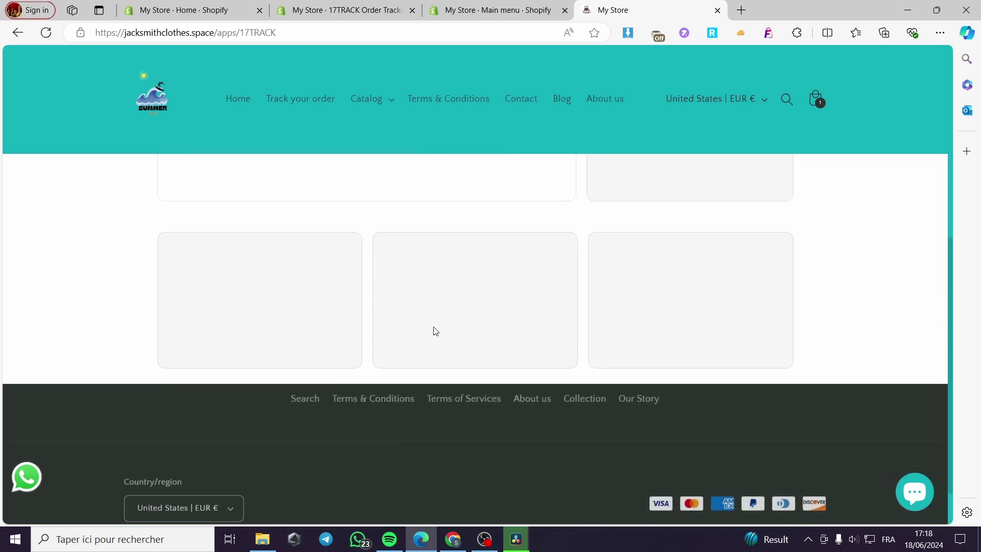
scroll(399, 331, "up", 3)
scroll(259, 307, "up", 3)
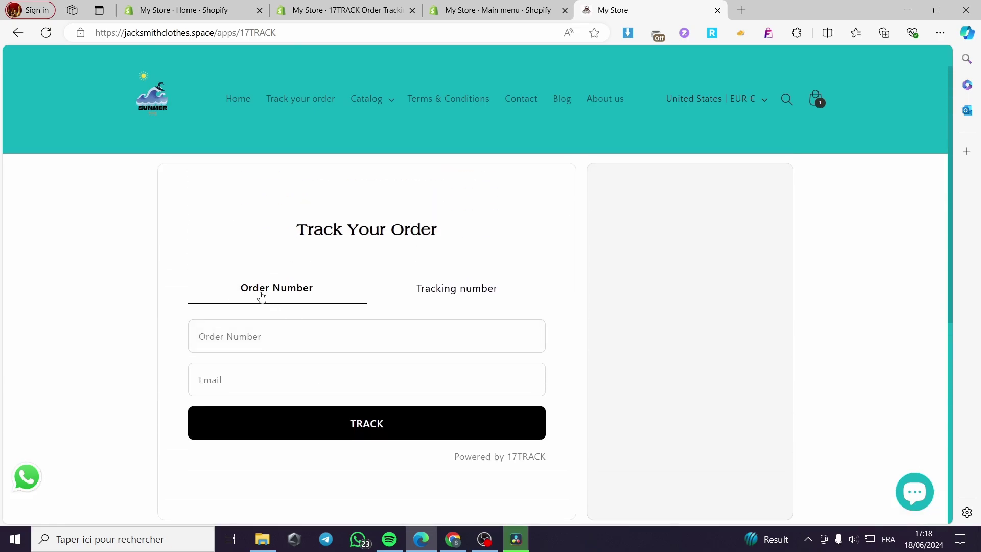
scroll(286, 296, "down", 5)
scroll(317, 322, "up", 4)
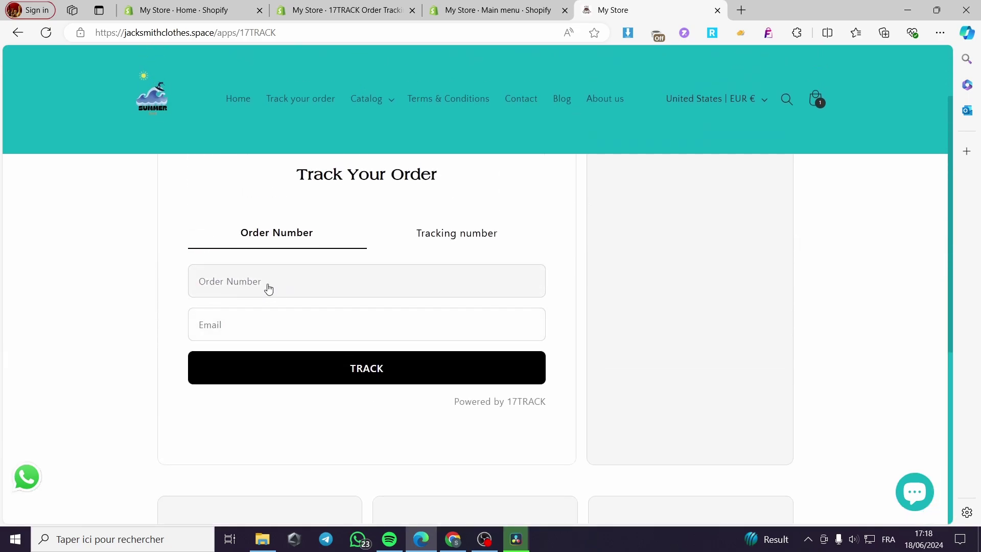
left_click(451, 243)
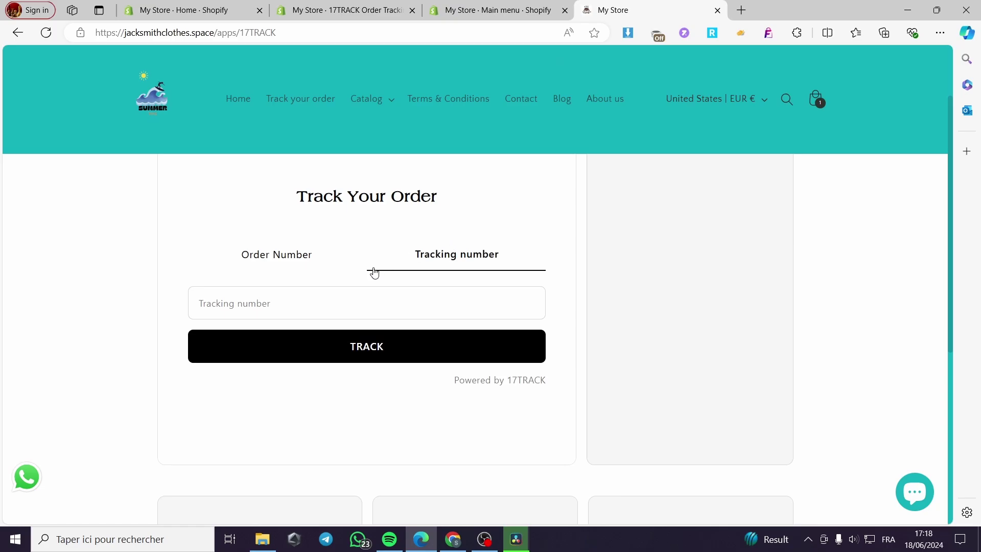
scroll(324, 309, "down", 2)
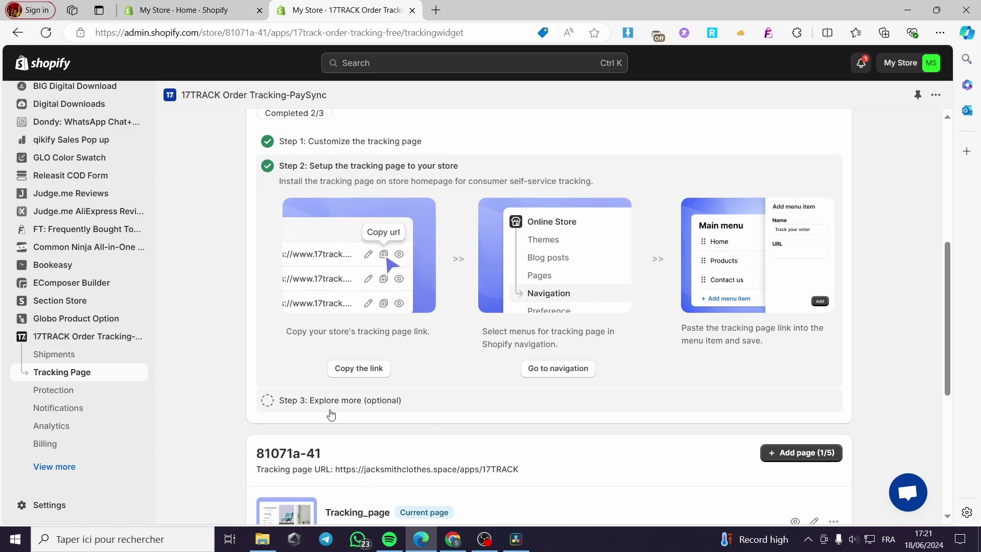
- Expand optional Step 3 and review the 17TRACK tracking page analytics
left_click(303, 401)
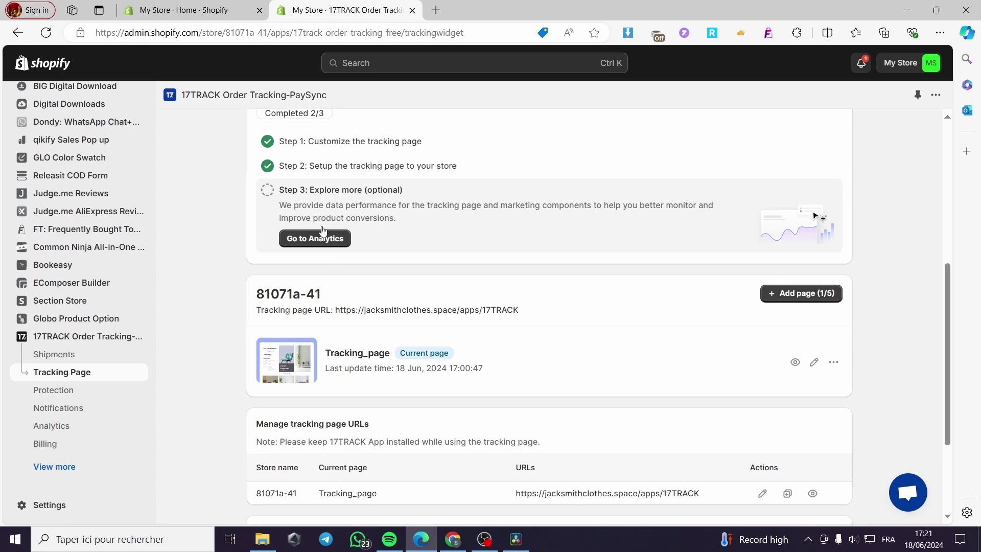
scroll(394, 225, "up", 4)
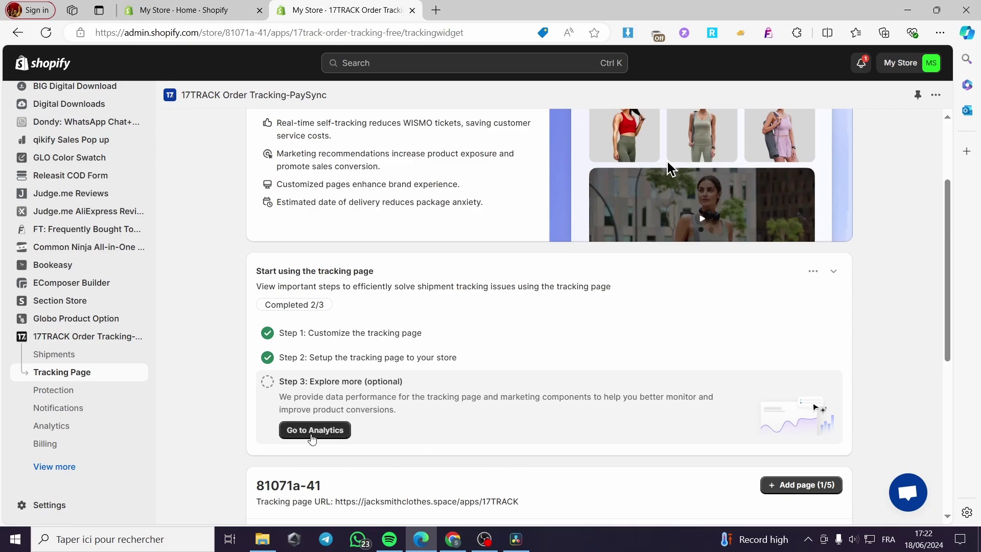
left_click(310, 431)
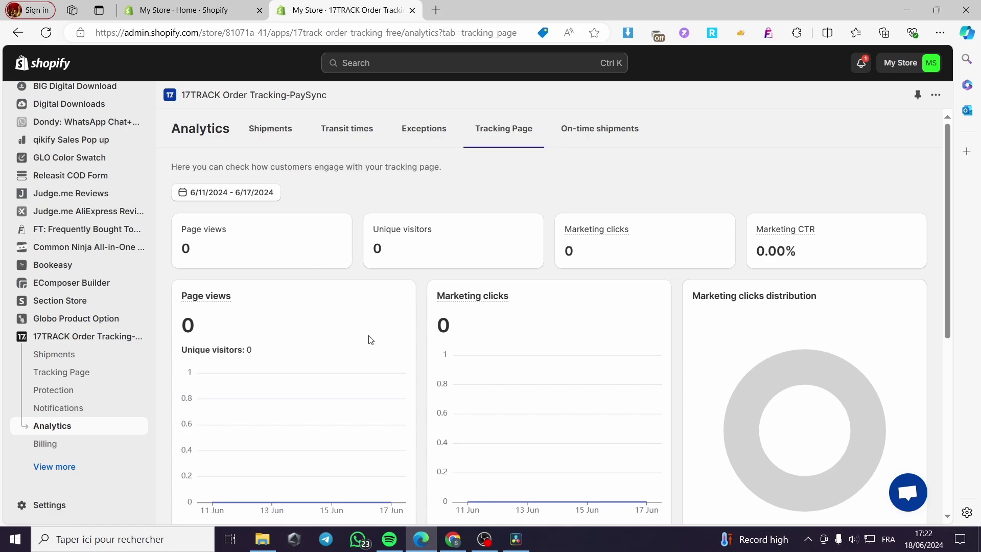
scroll(715, 347, "down", 6)
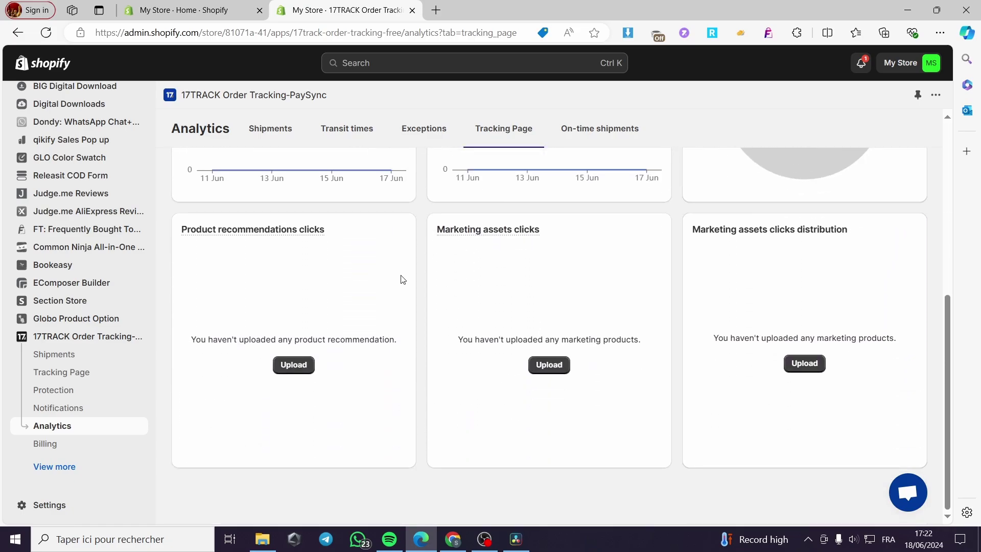
scroll(401, 279, "up", 6)
- Browse the 17TRACK billing plans, then view the empty Shipments list
left_click(55, 444)
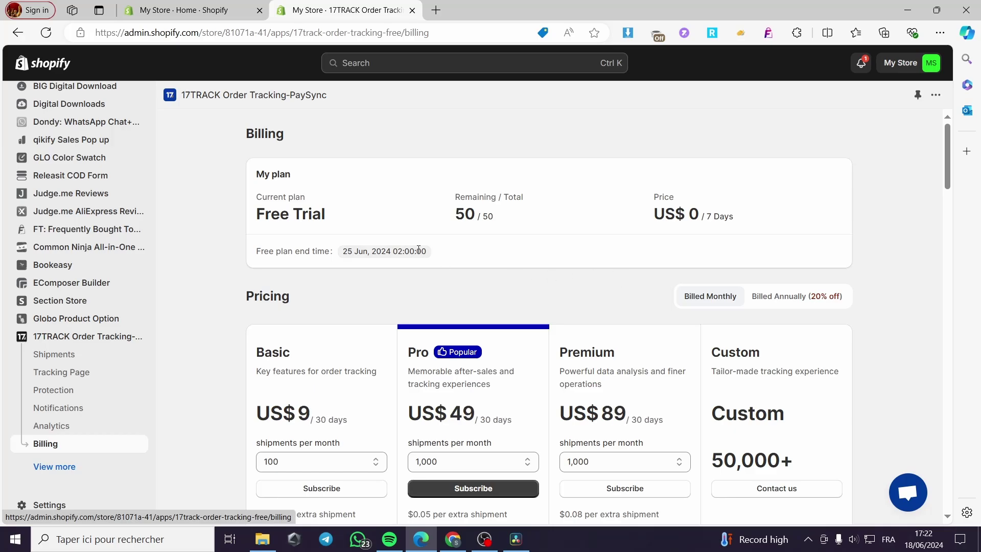
scroll(681, 329, "down", 5)
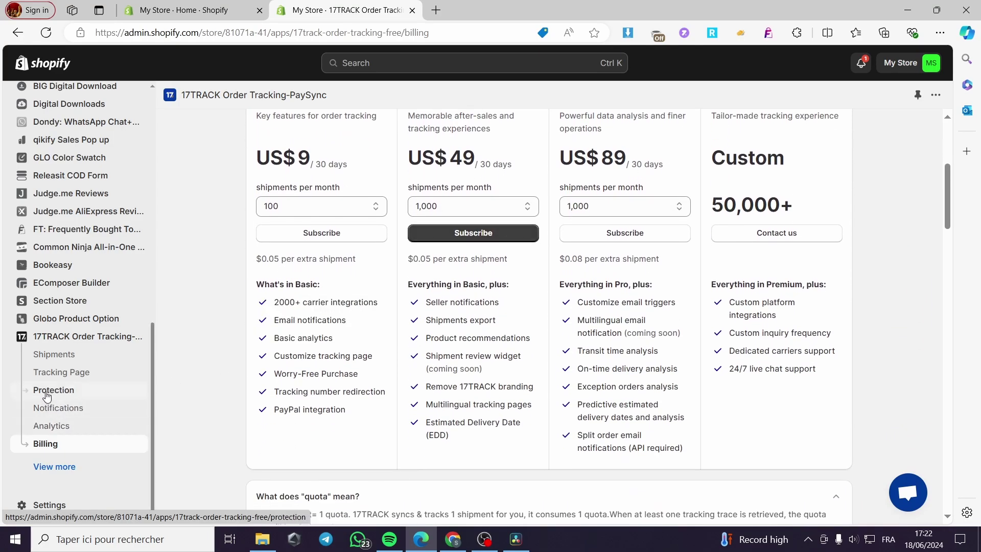
left_click(78, 356)
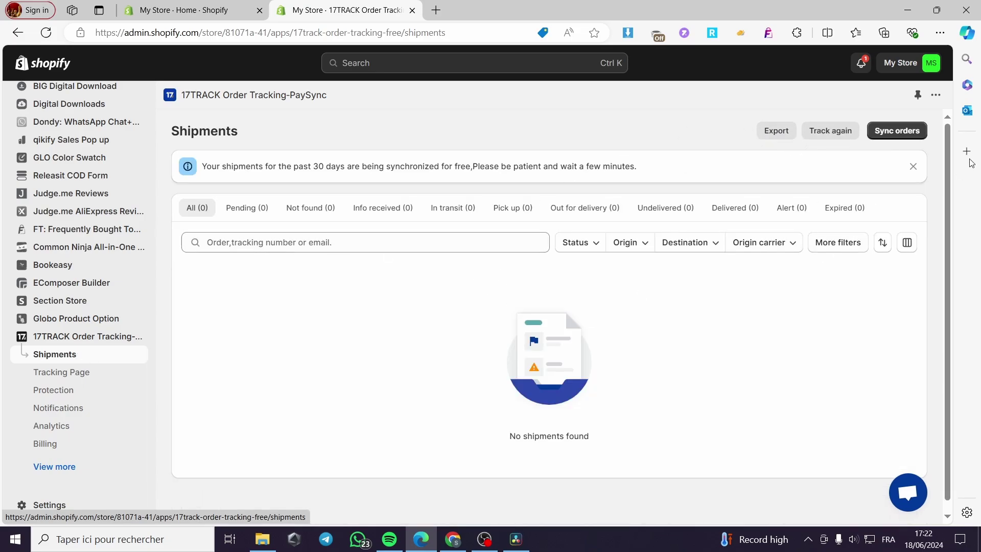
- Go to 17TRACK's Notifications page and confirm every status email, Info received through Expired, is enabled
scroll(382, 358, "down", 1)
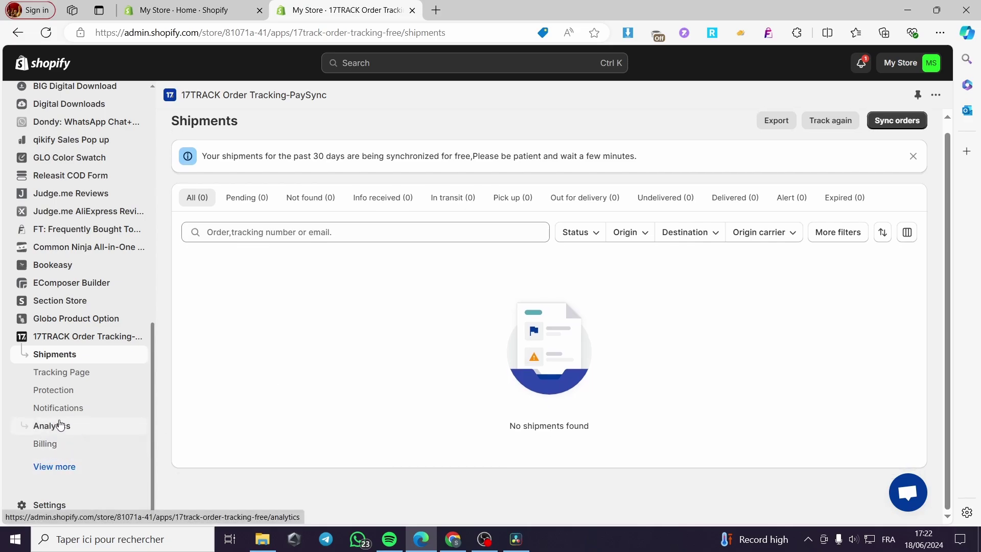
left_click(73, 411)
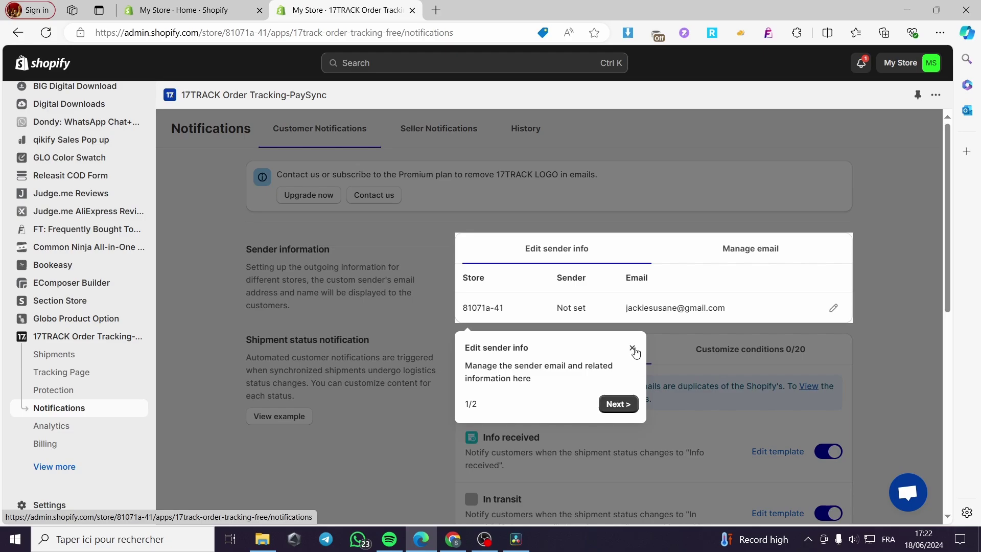
left_click(632, 349)
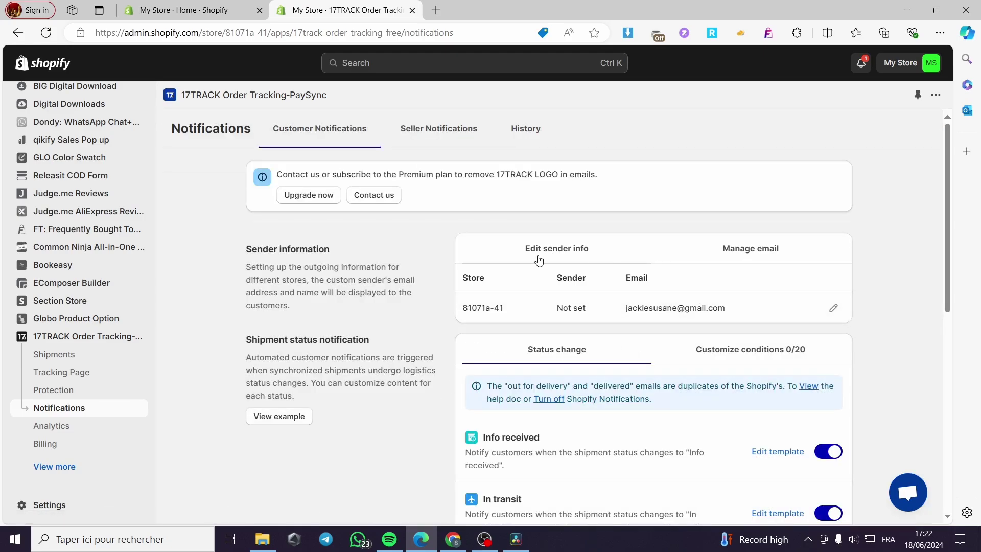
scroll(533, 369, "down", 3)
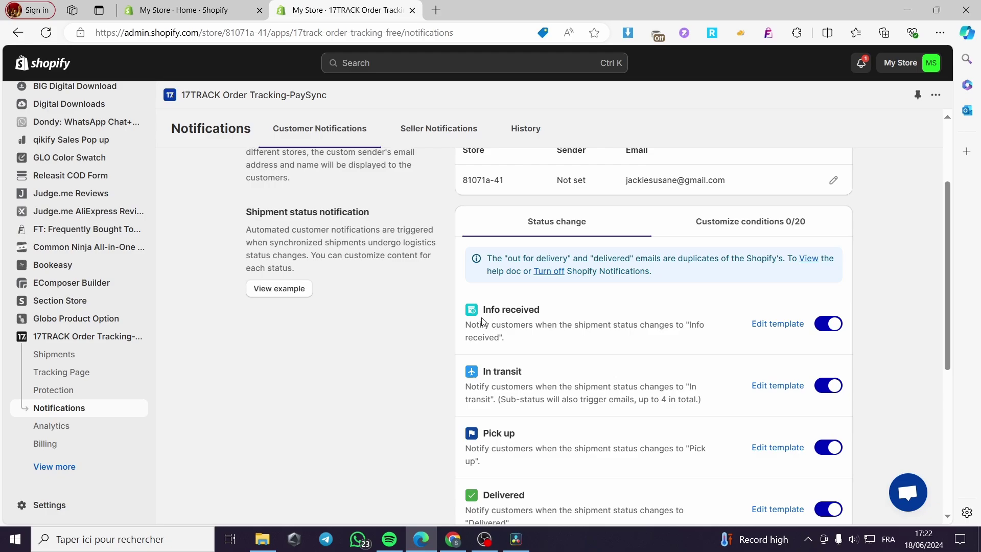
scroll(551, 317, "down", 3)
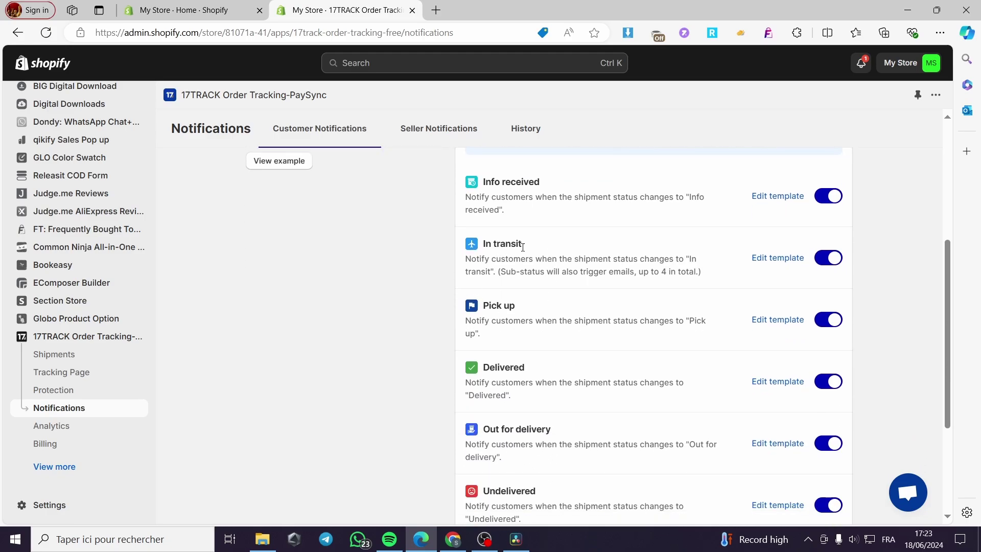
scroll(562, 306, "down", 1)
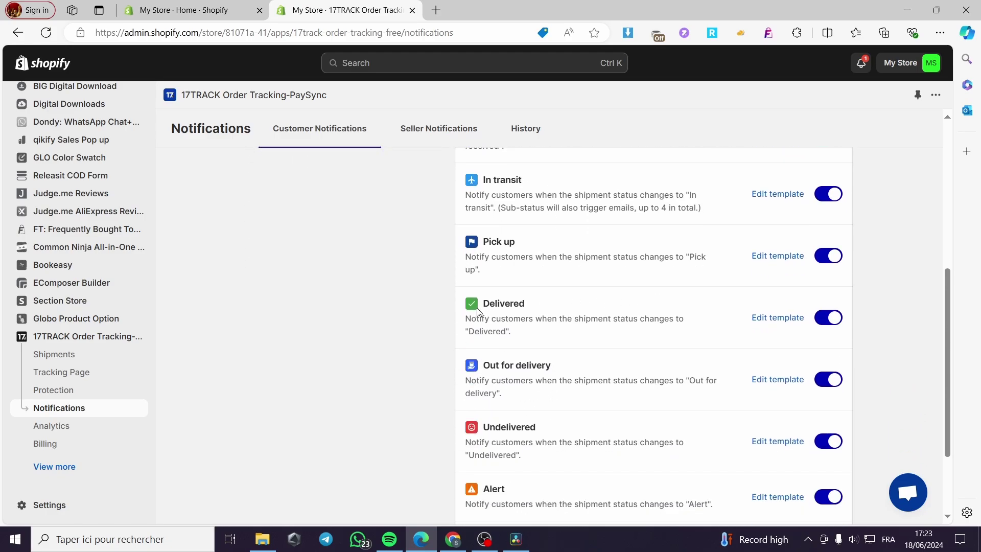
scroll(480, 296, "down", 2)
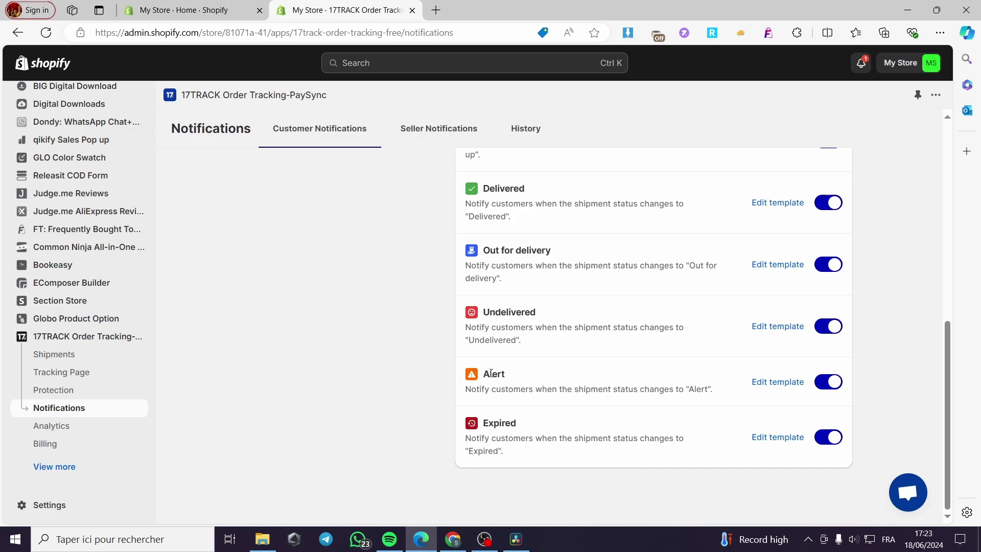
scroll(575, 422, "up", 4)
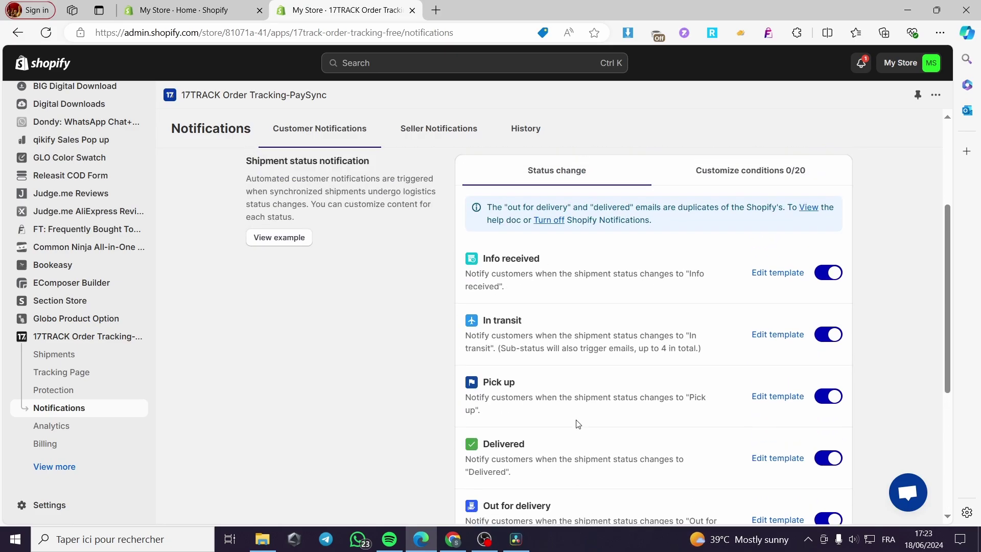
scroll(562, 409, "down", 2)
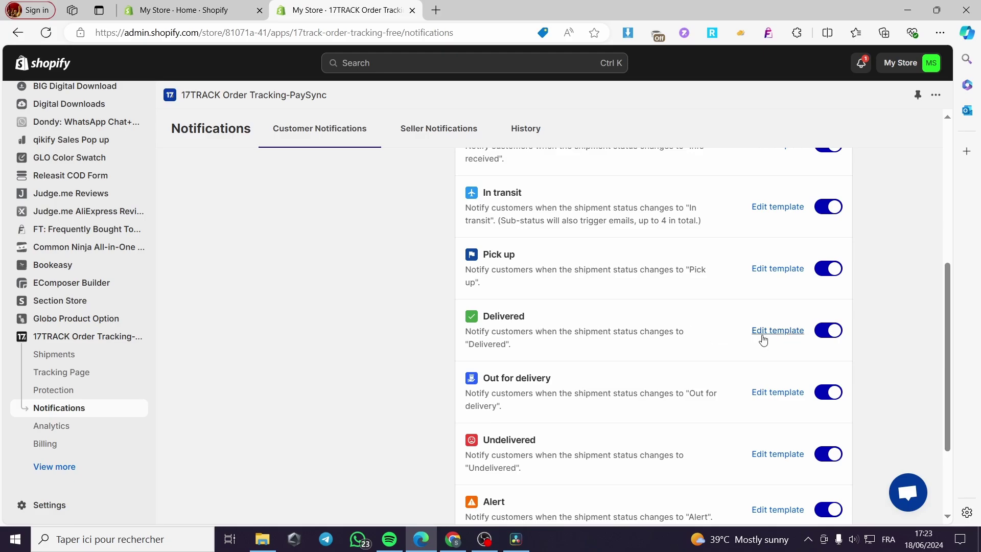
- Open the Delivered notification's email template in the editor, past the welcome message
left_click(779, 331)
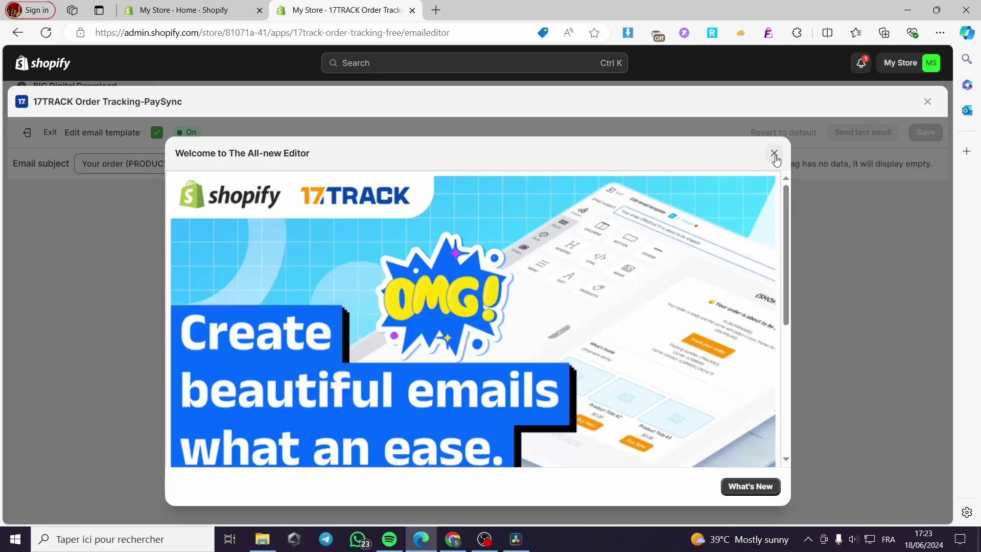
left_click(774, 153)
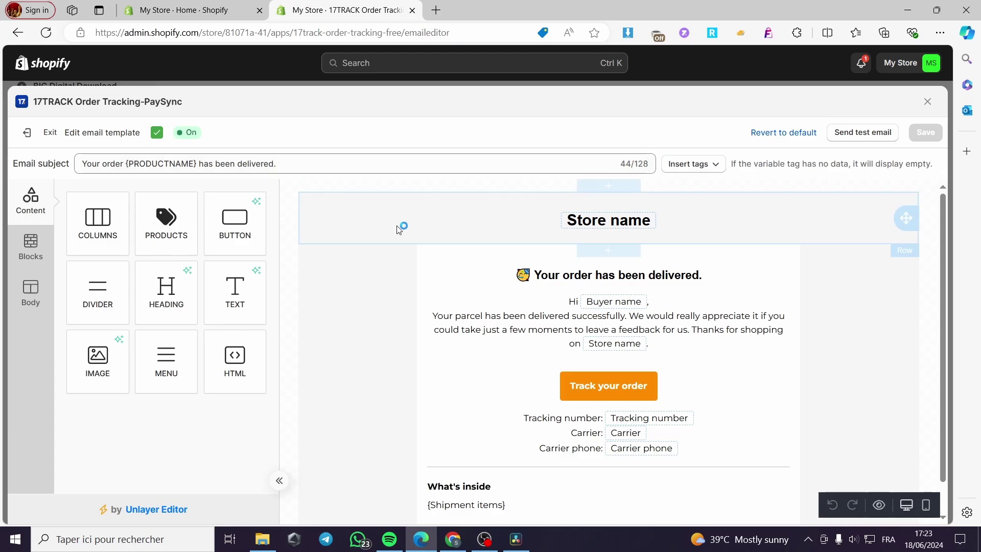
scroll(633, 347, "down", 1)
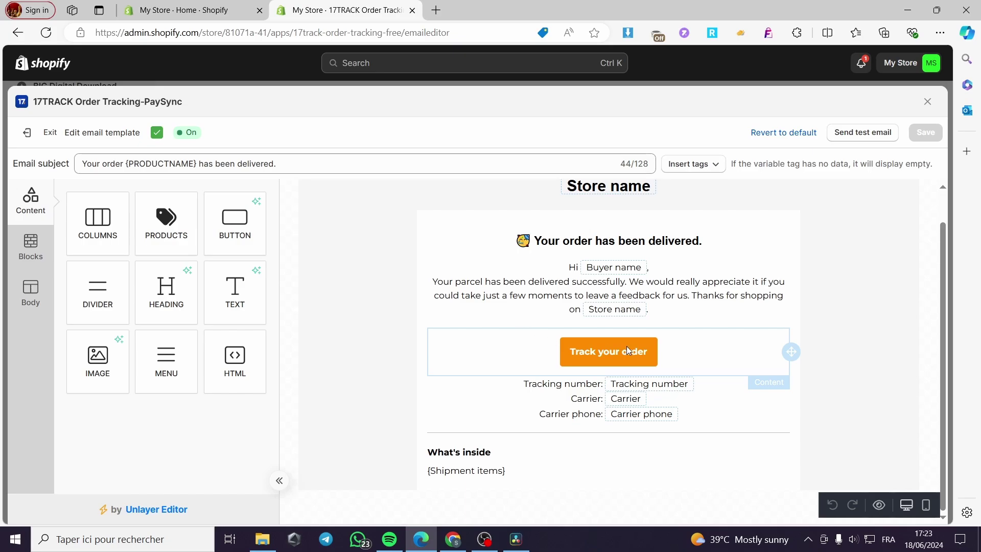
scroll(354, 390, "up", 1)
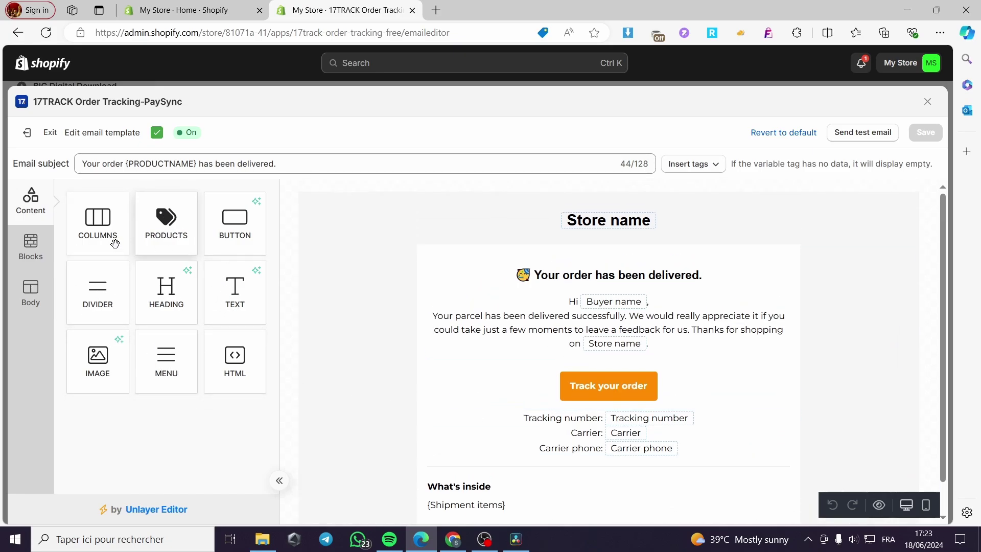
- Browse the editor's Blocks, Content and Body settings, then exit full-screen to the embedded view
left_click(41, 249)
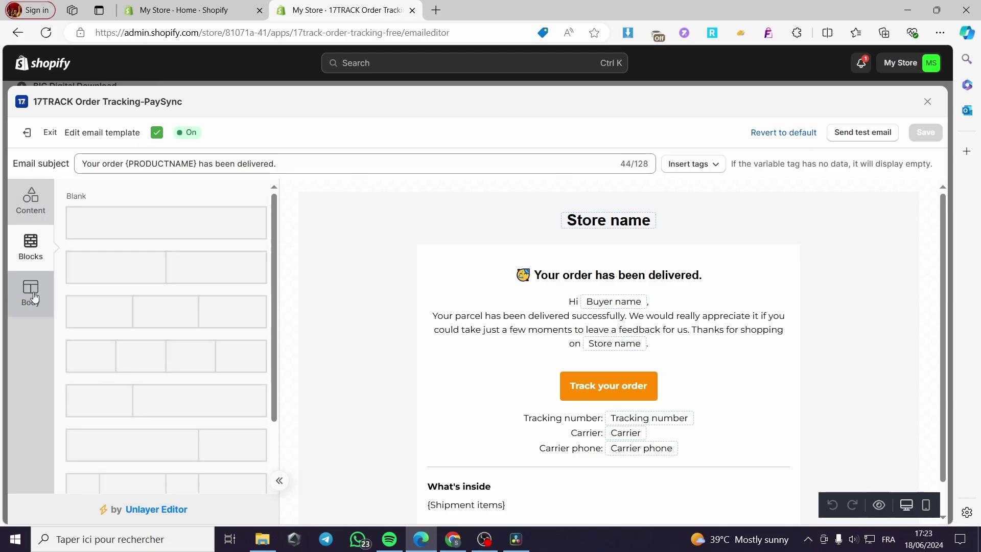
left_click(16, 203)
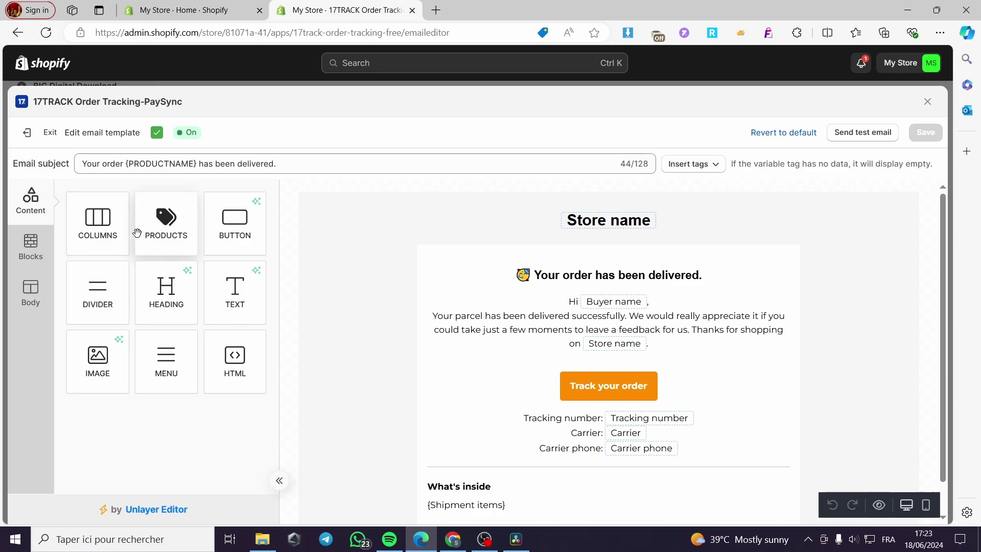
left_click(18, 301)
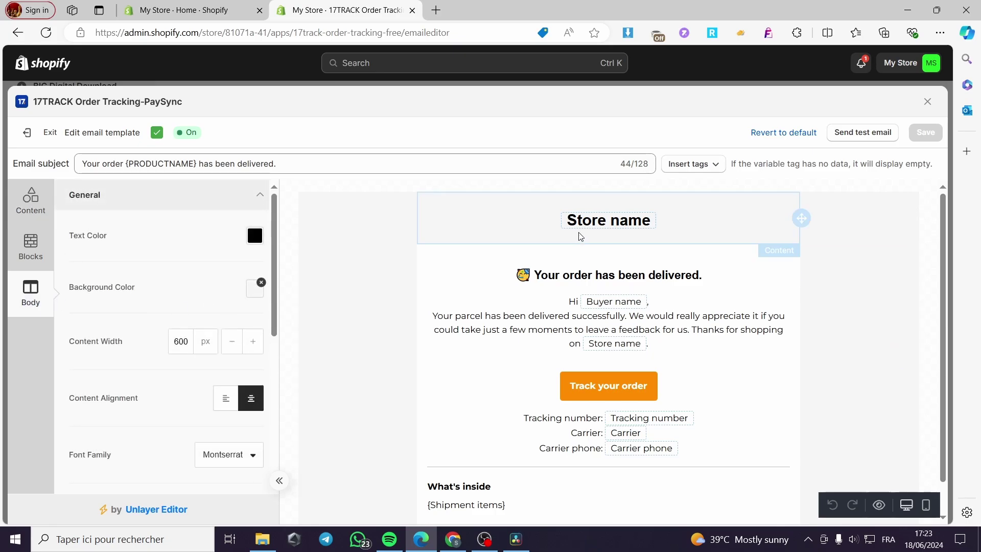
scroll(614, 330, "down", 1)
scroll(695, 365, "up", 1)
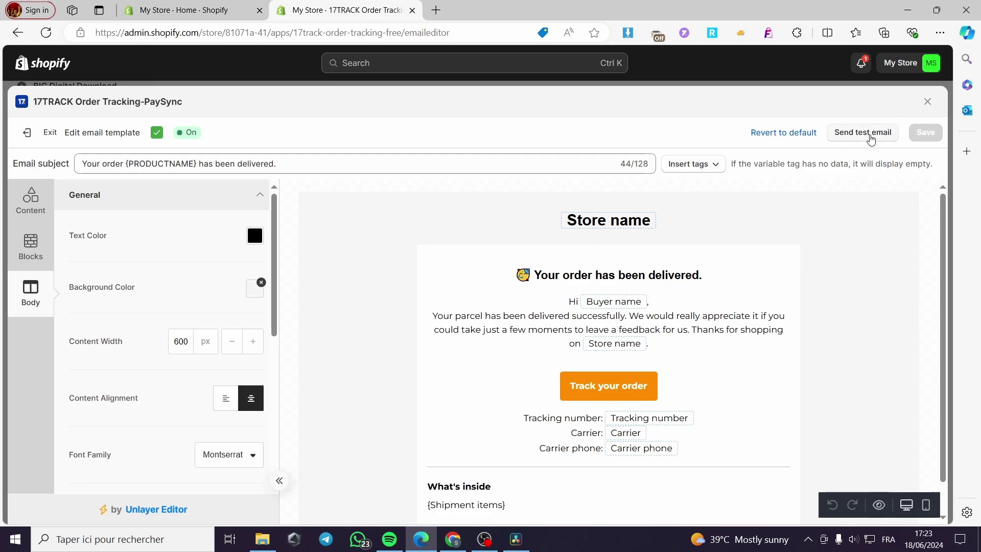
left_click(928, 103)
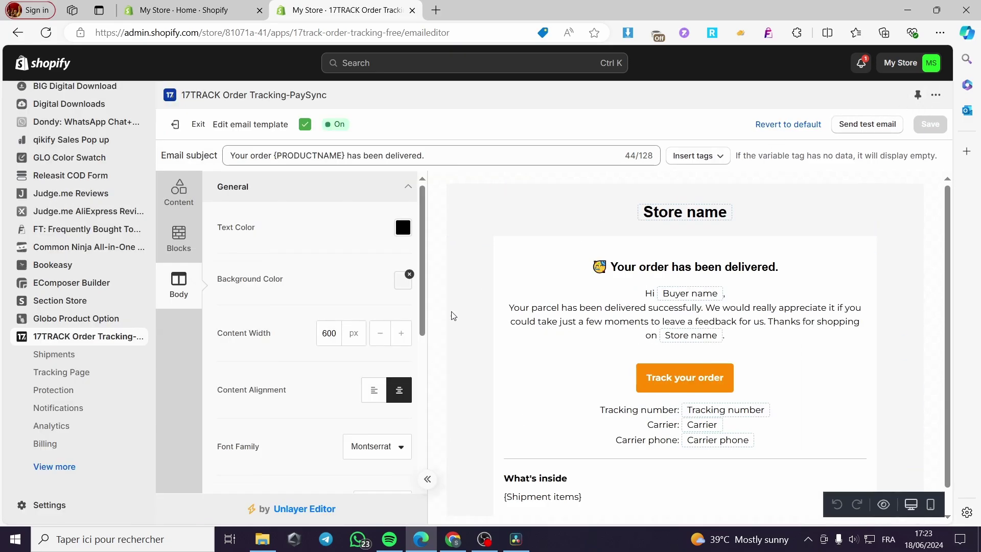